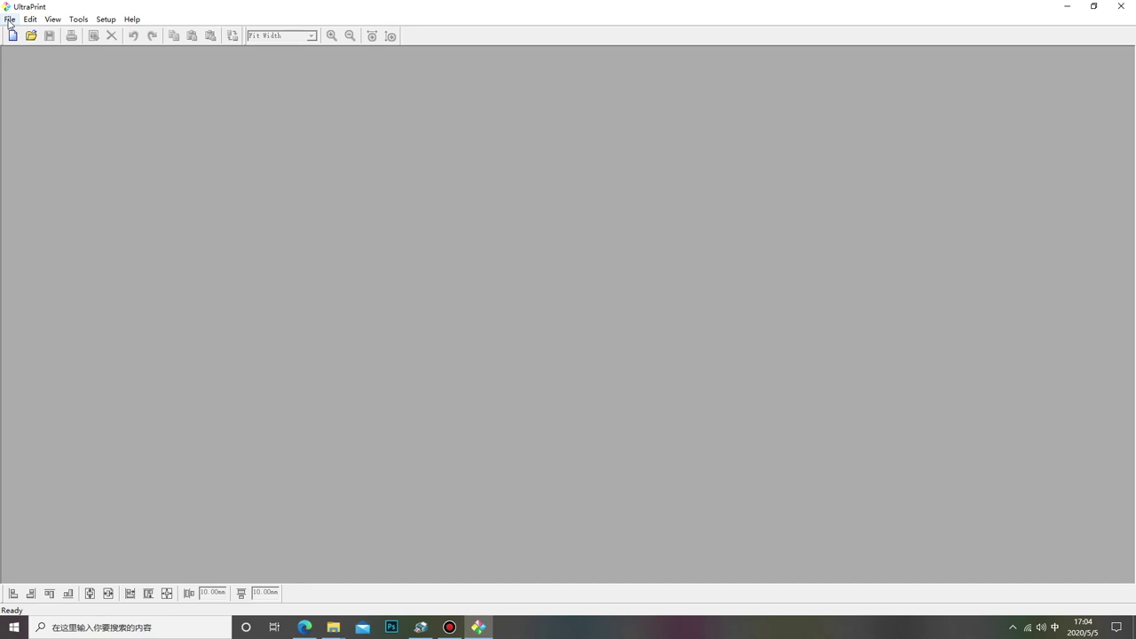
# - Open the Curve Manager and select the XP600 printer
pyautogui.click(80, 19)
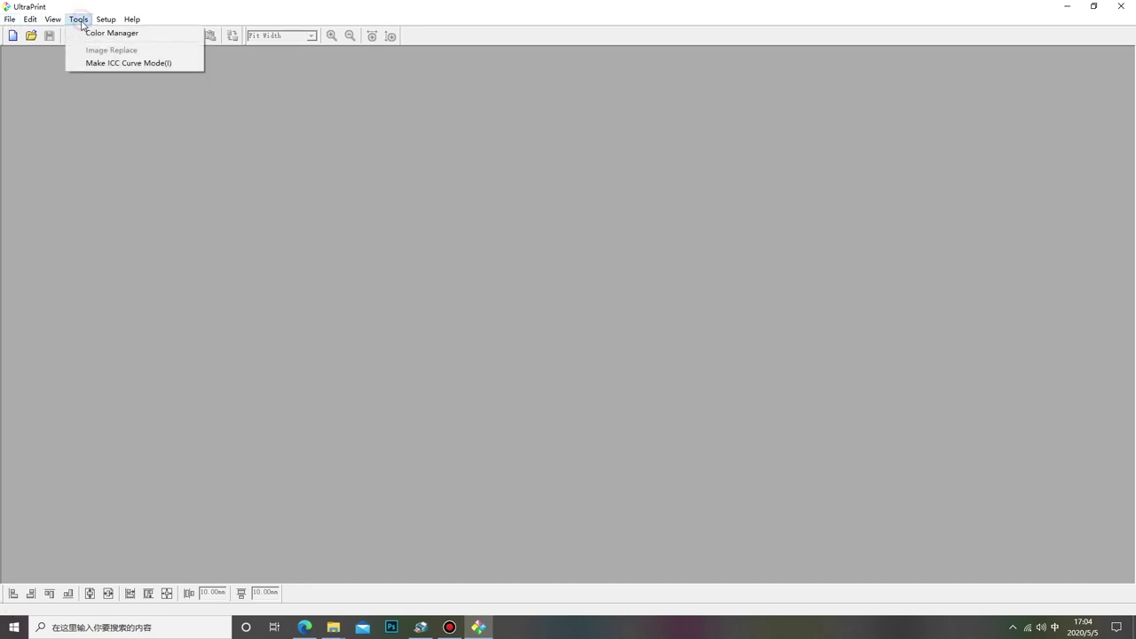
pyautogui.click(97, 33)
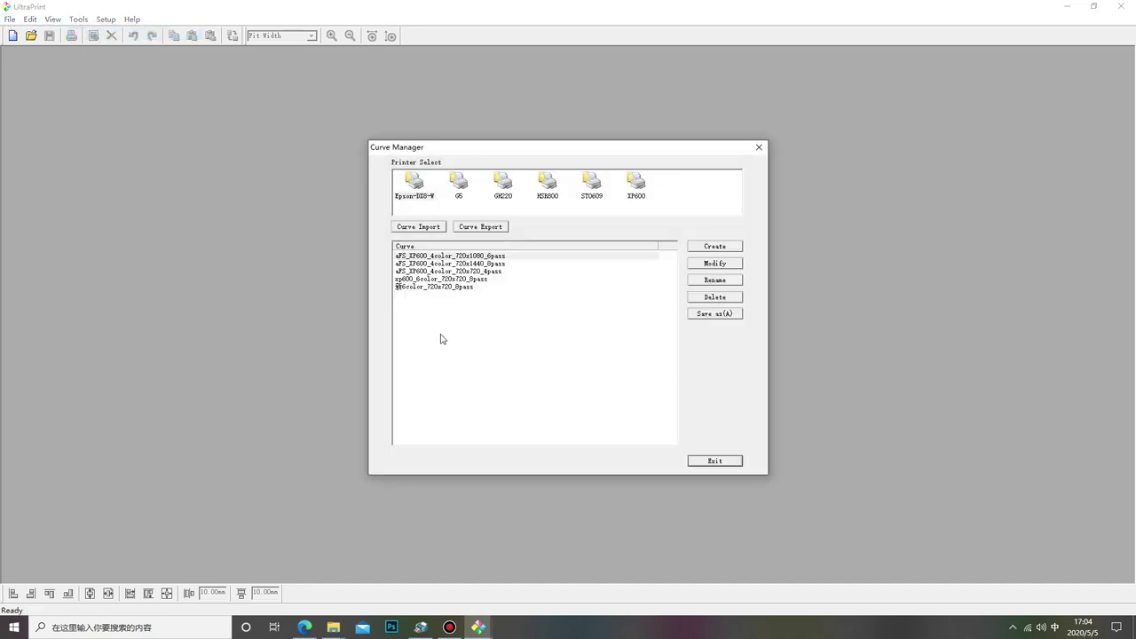
pyautogui.click(646, 185)
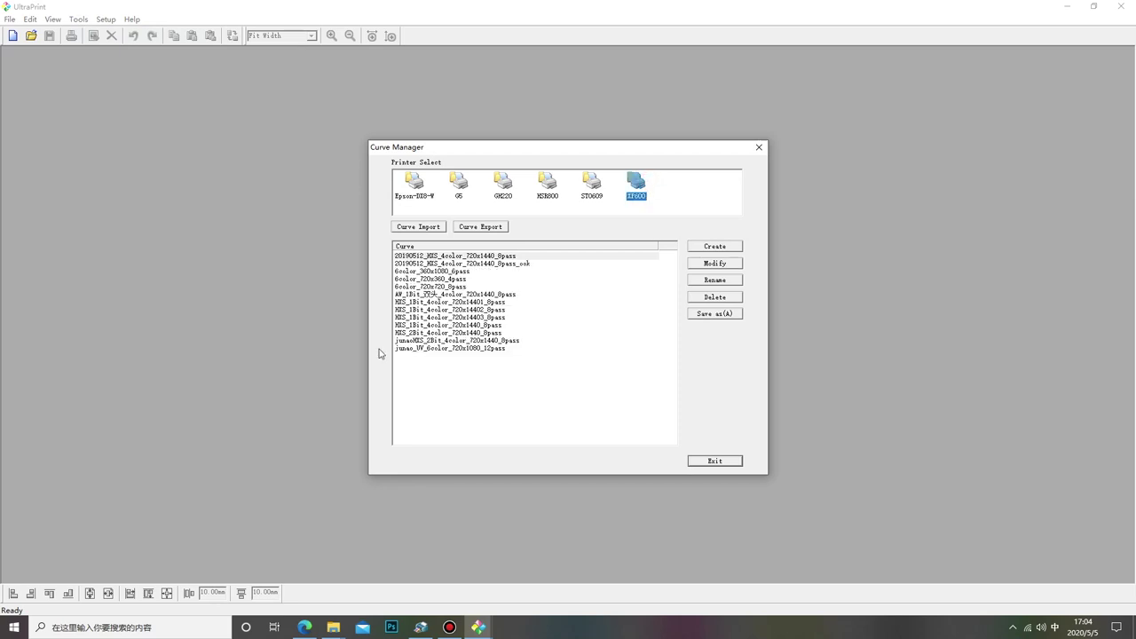
# - Start a curve import and select erasmart_ink.cvp in the Need to replace files folder inside UltraPrint_EN
pyautogui.click(418, 227)
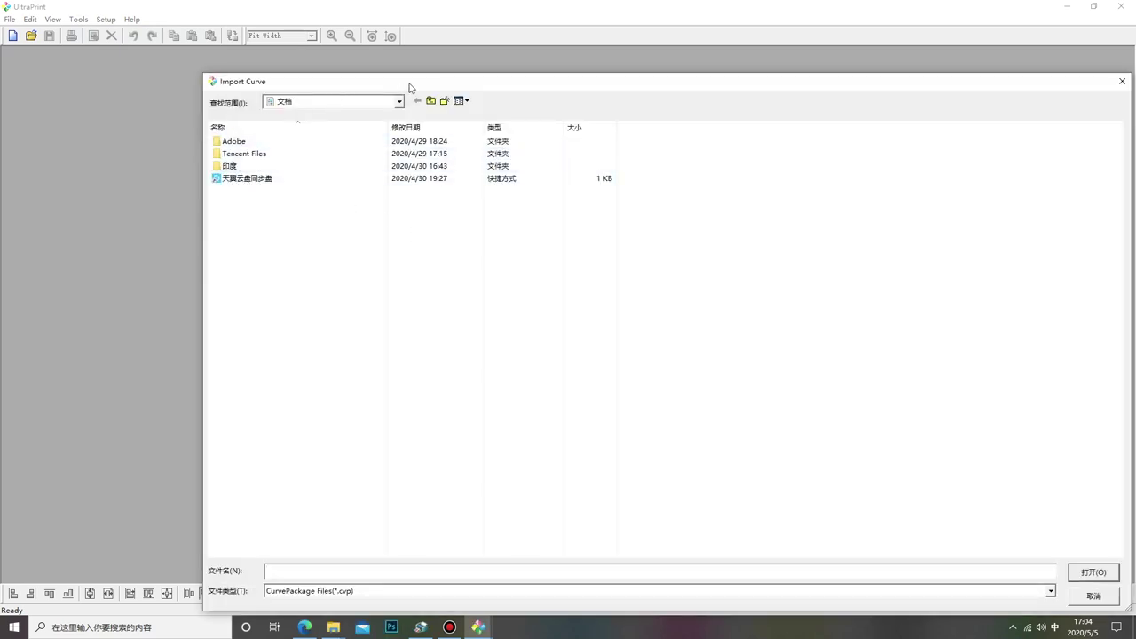
pyautogui.click(399, 101)
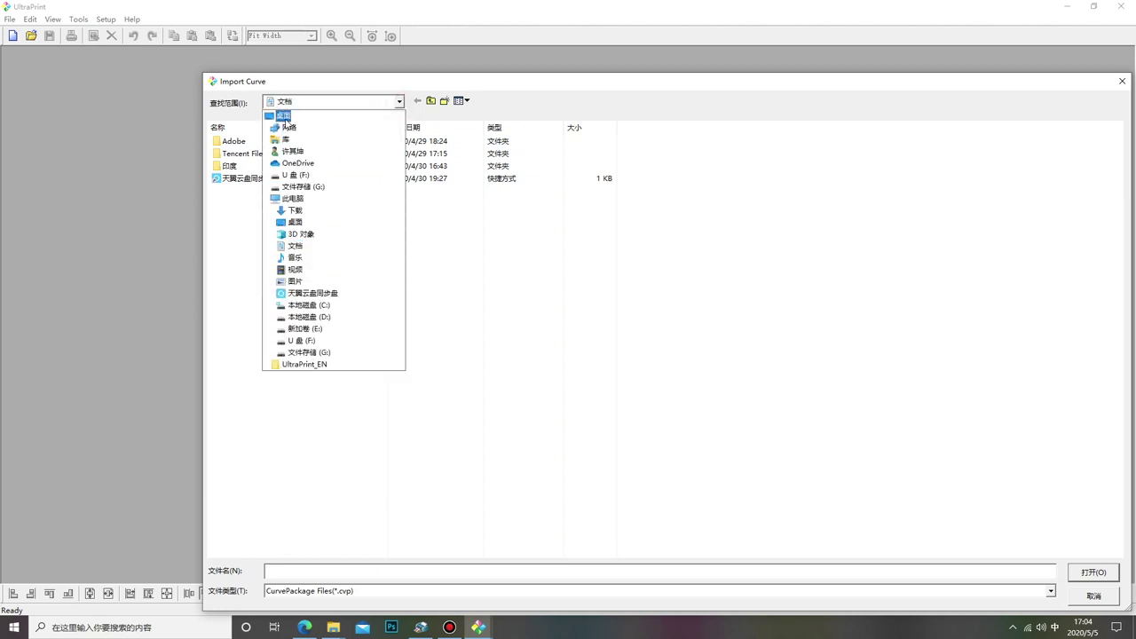
pyautogui.click(285, 119)
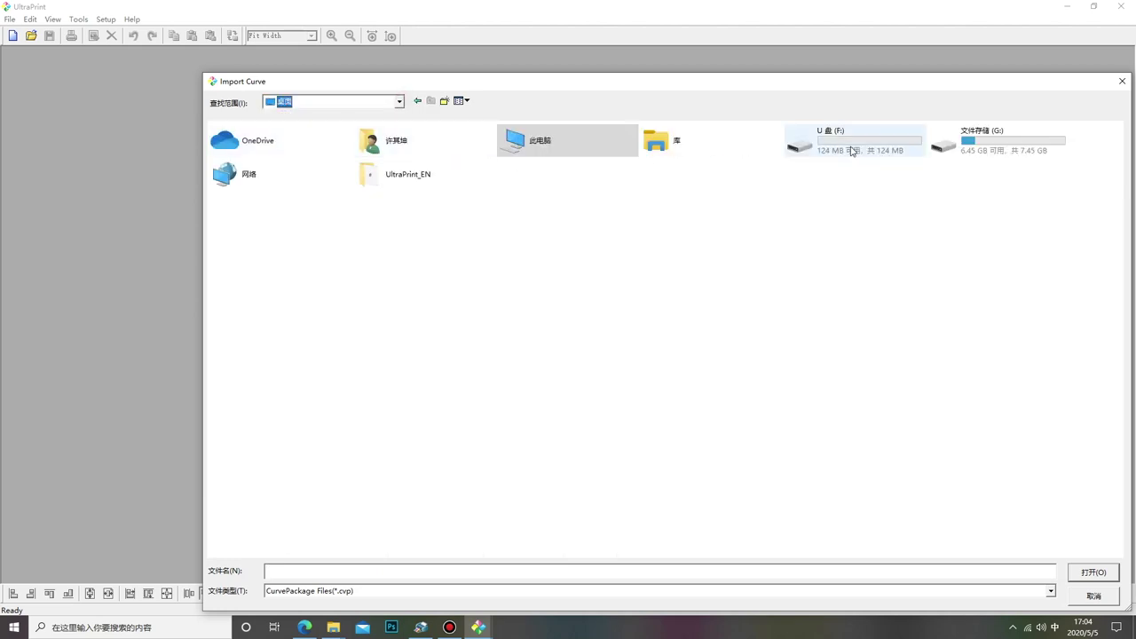
pyautogui.doubleClick(380, 182)
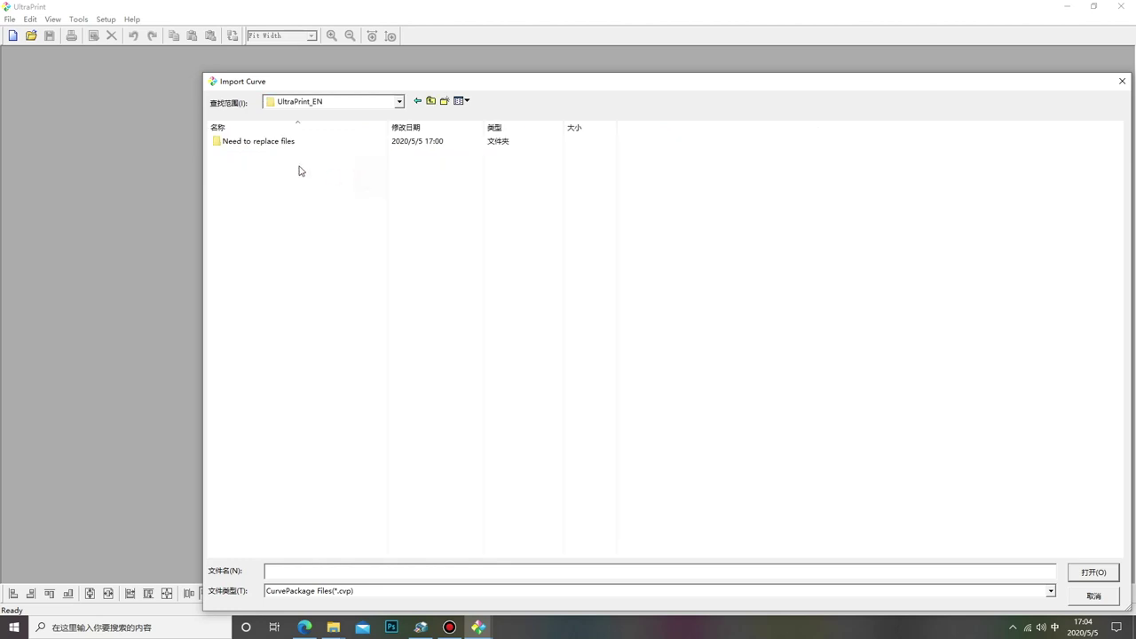
pyautogui.doubleClick(257, 144)
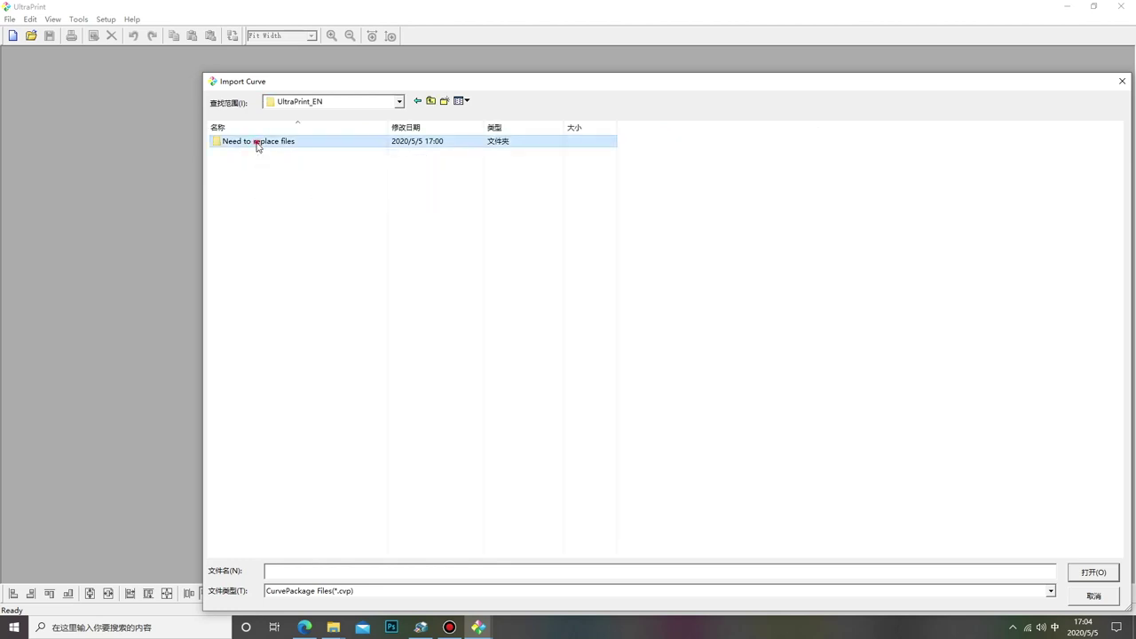
pyautogui.click(235, 191)
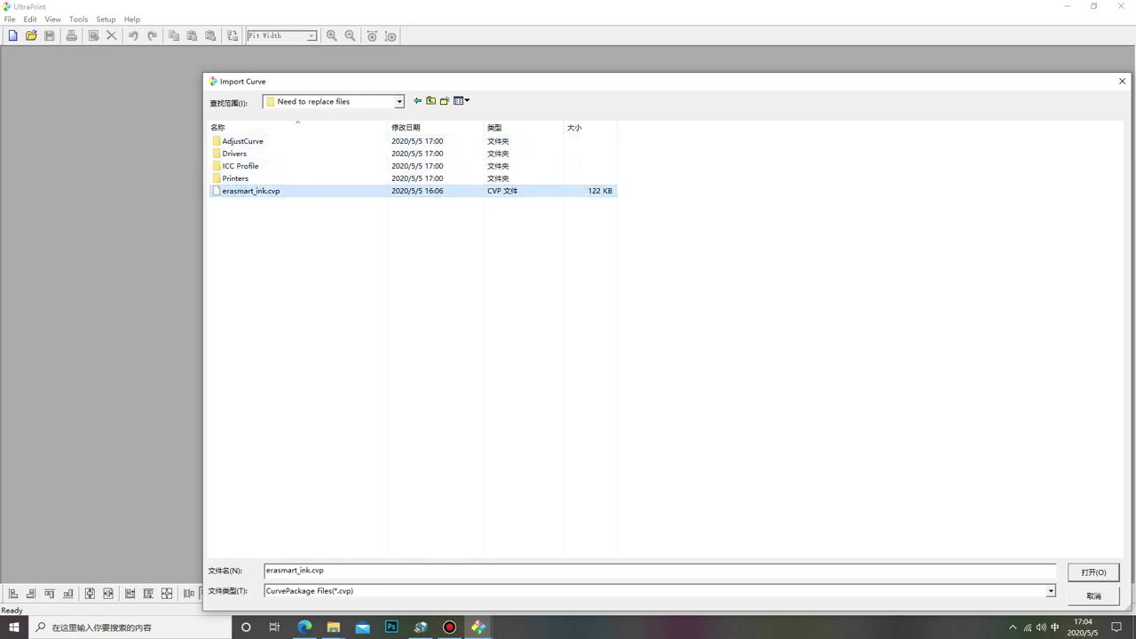
# - Locate erasmart_ink.cvp in the Need to replace files folder in File Explorer, and return to the curve import dialog
pyautogui.click(333, 626)
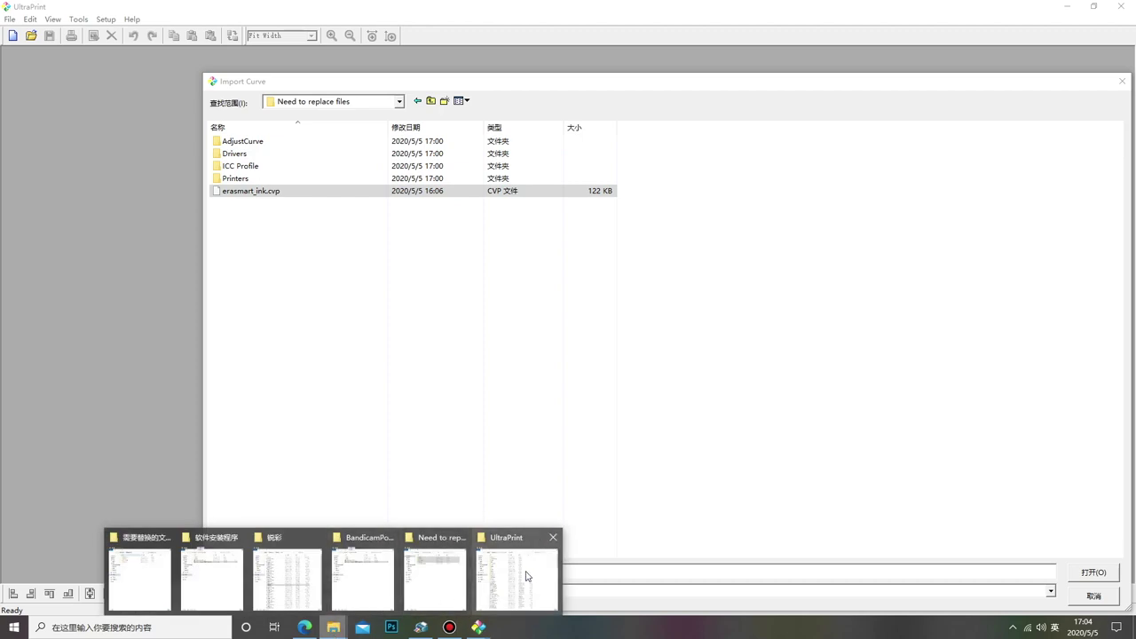
pyautogui.click(526, 577)
pyautogui.click(798, 51)
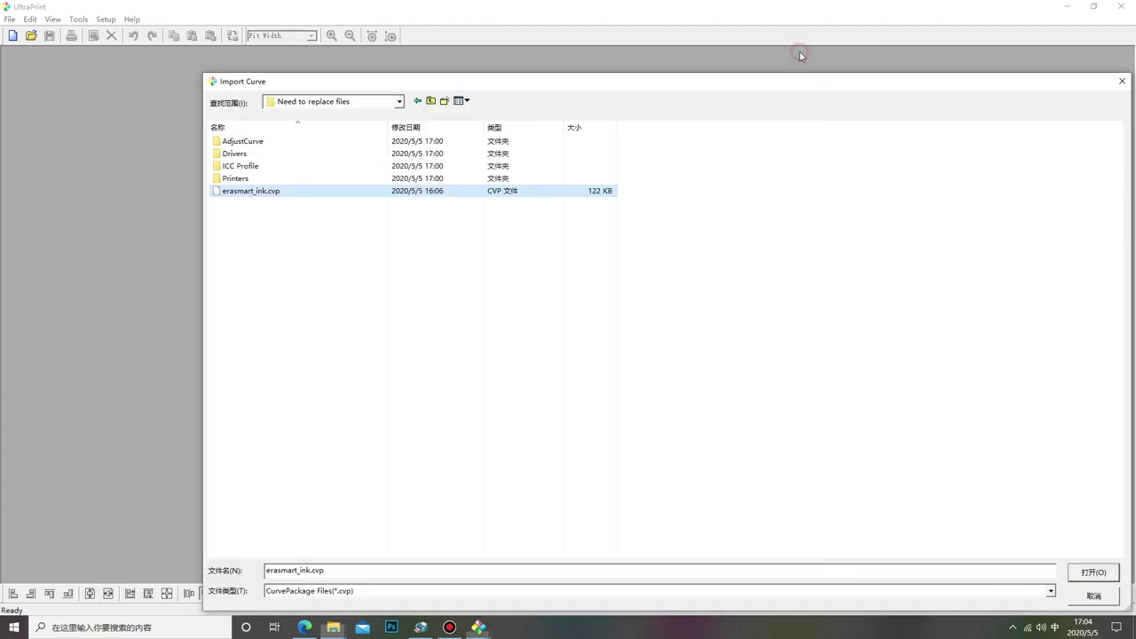
pyautogui.click(332, 627)
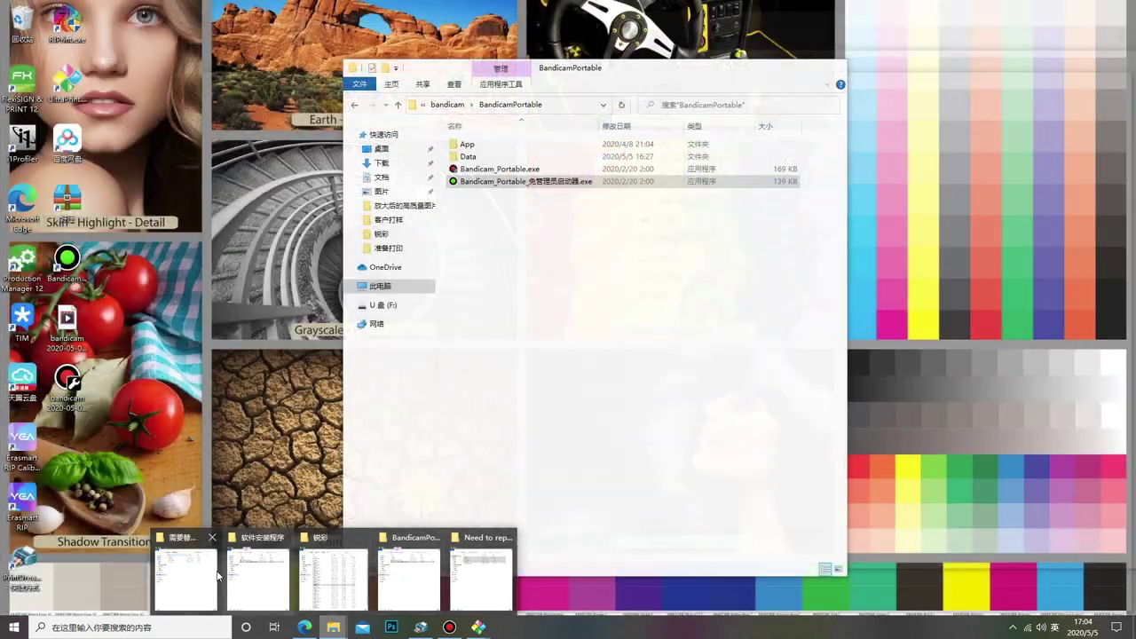
pyautogui.moveTo(206, 574)
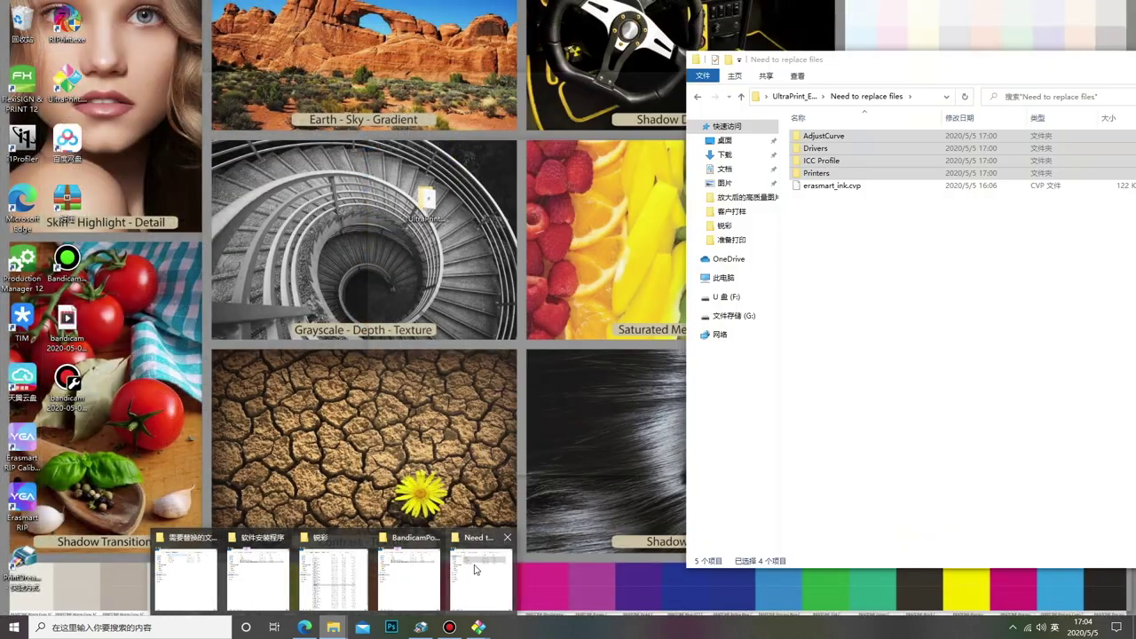
pyautogui.click(481, 579)
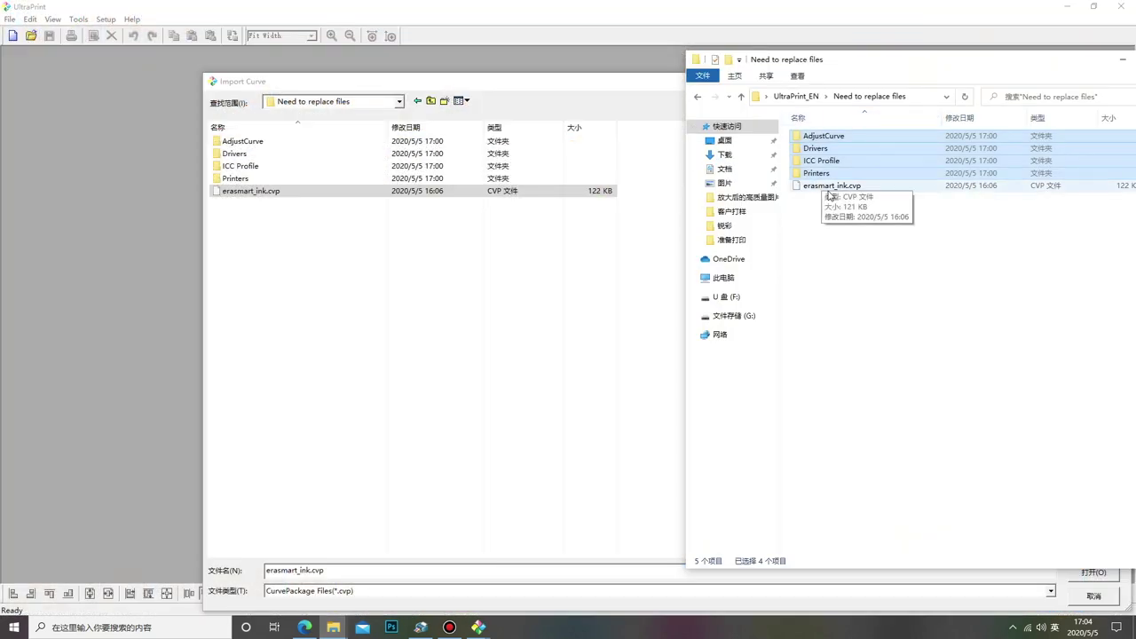
pyautogui.click(830, 187)
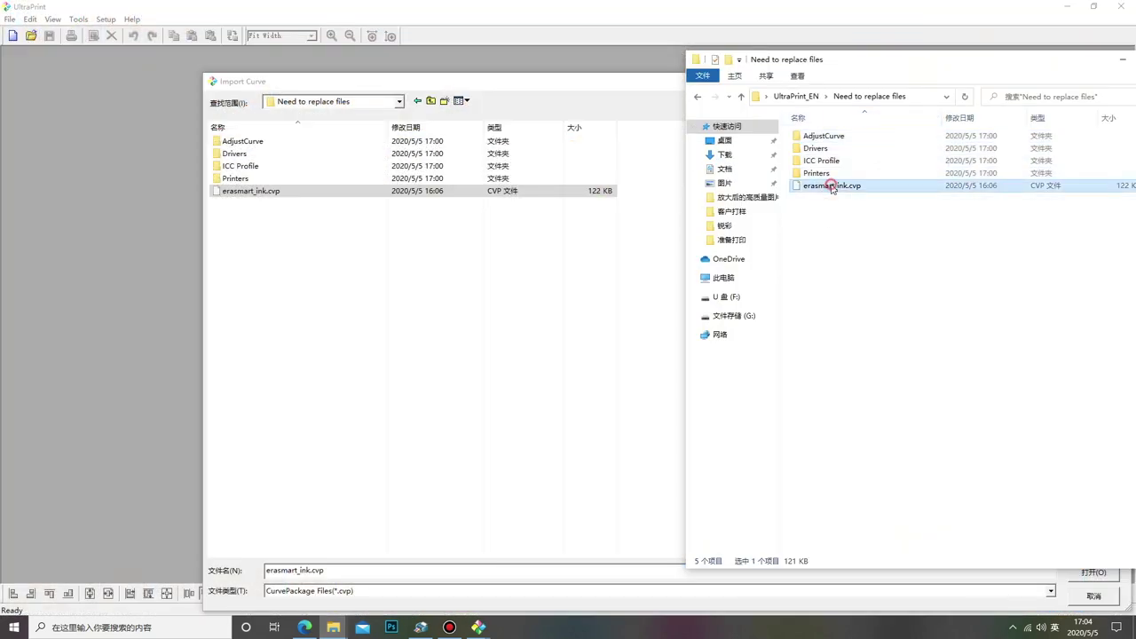
pyautogui.click(257, 231)
# - Import the erasmart_ink.cvp curve package, overwriting all existing curves, and close the Curve Manager
pyautogui.click(1095, 573)
pyautogui.click(535, 330)
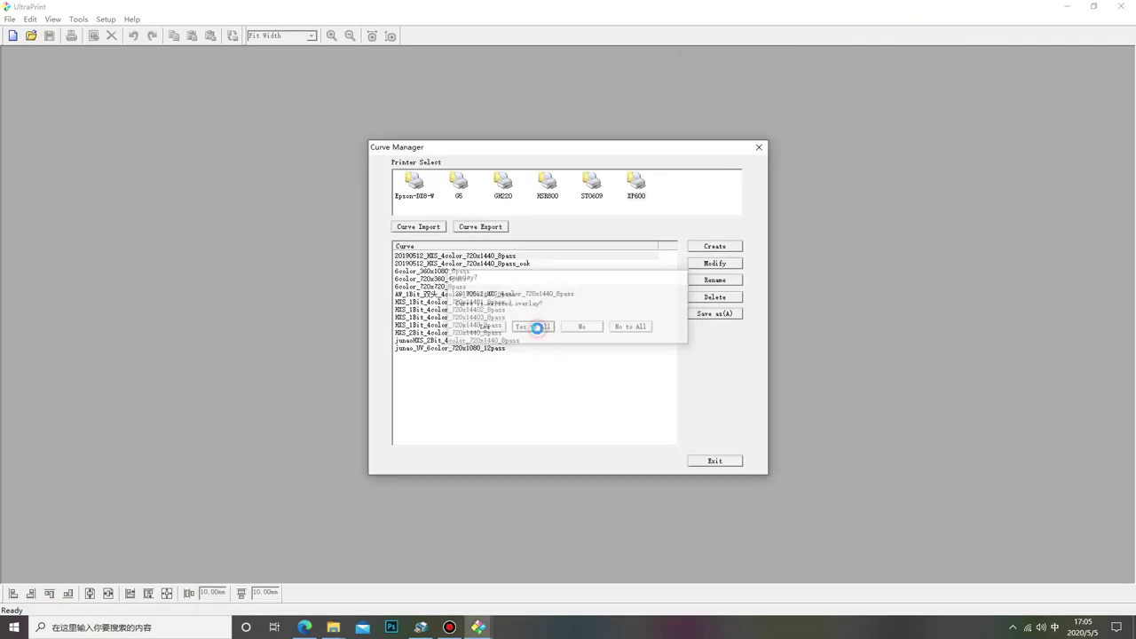
pyautogui.click(590, 358)
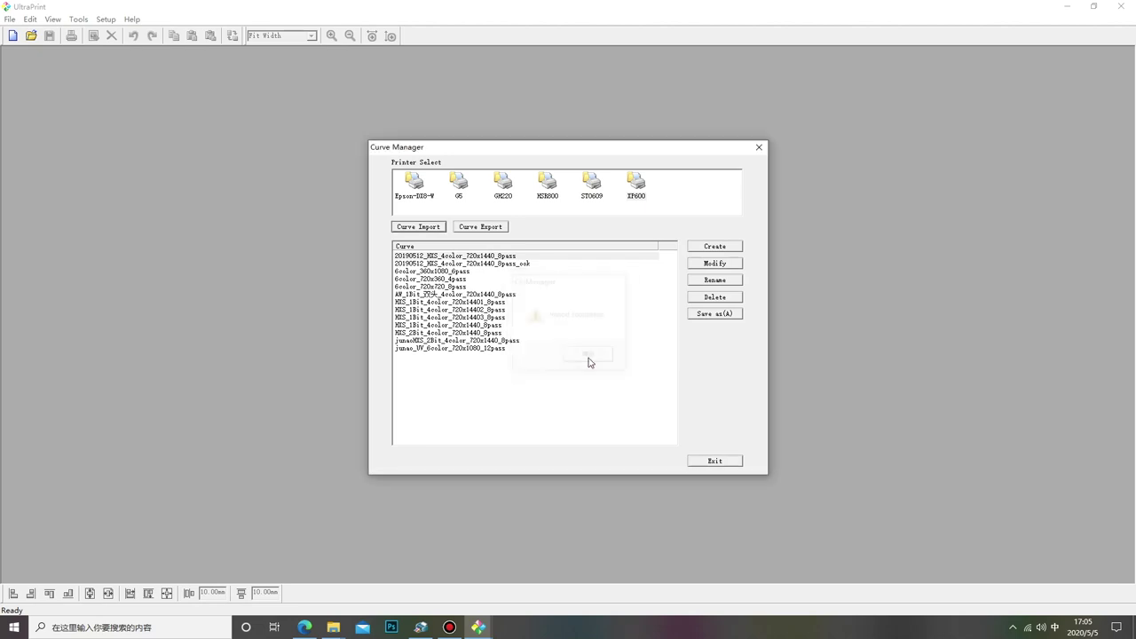
pyautogui.click(760, 148)
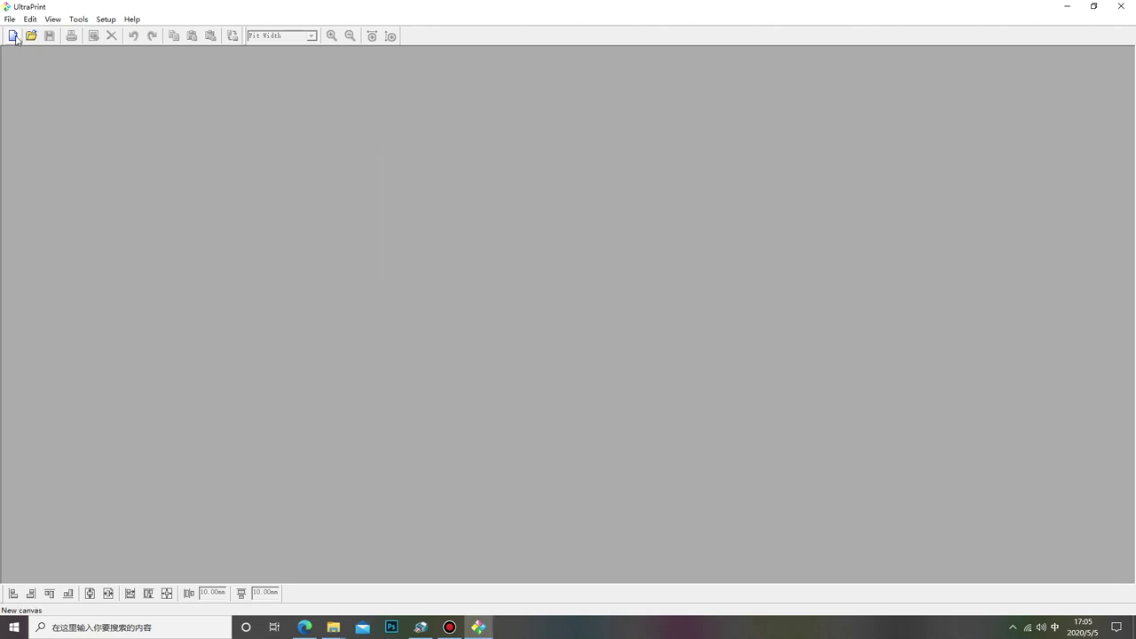
# - Review the White Ink choices in the output options and close the dialog without changing anything
pyautogui.click(106, 18)
pyautogui.click(124, 34)
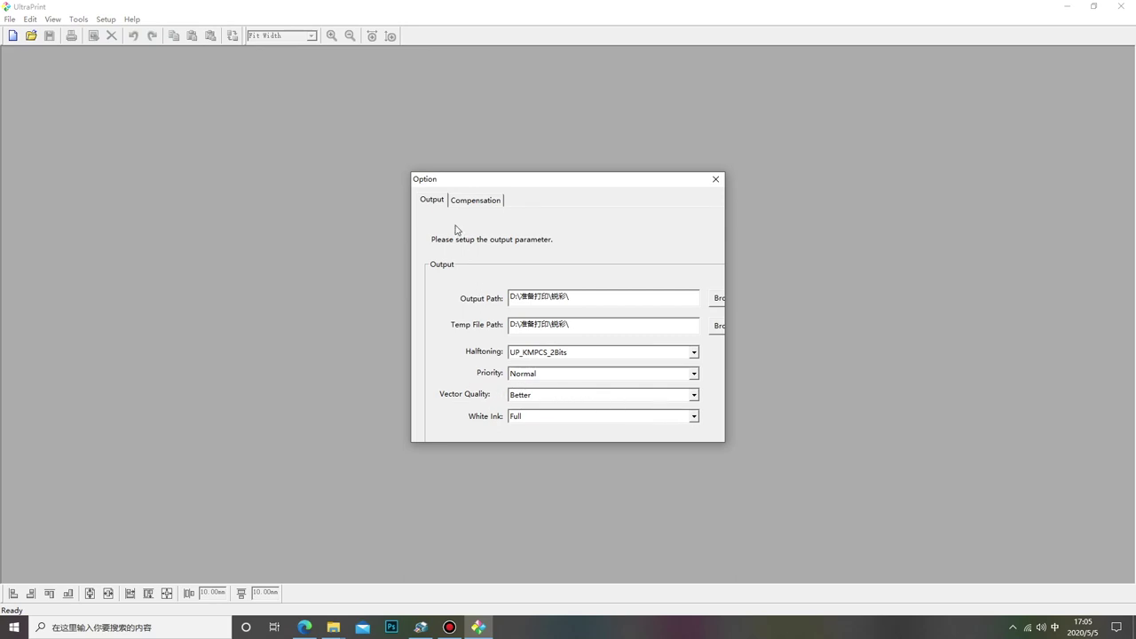
pyautogui.click(475, 417)
pyautogui.click(695, 417)
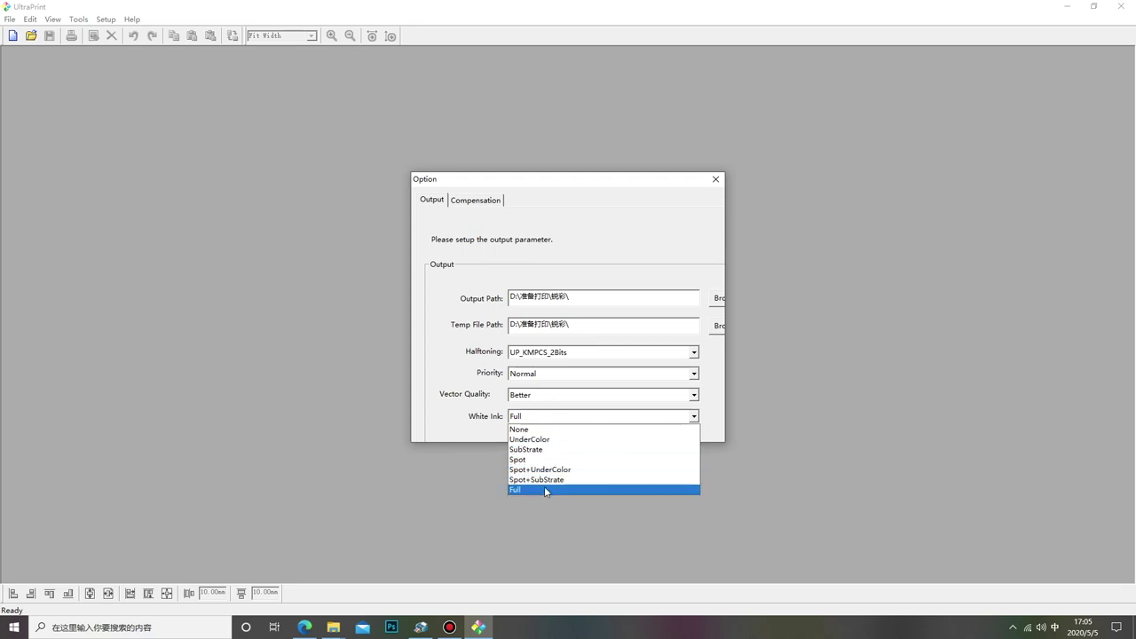
pyautogui.click(612, 251)
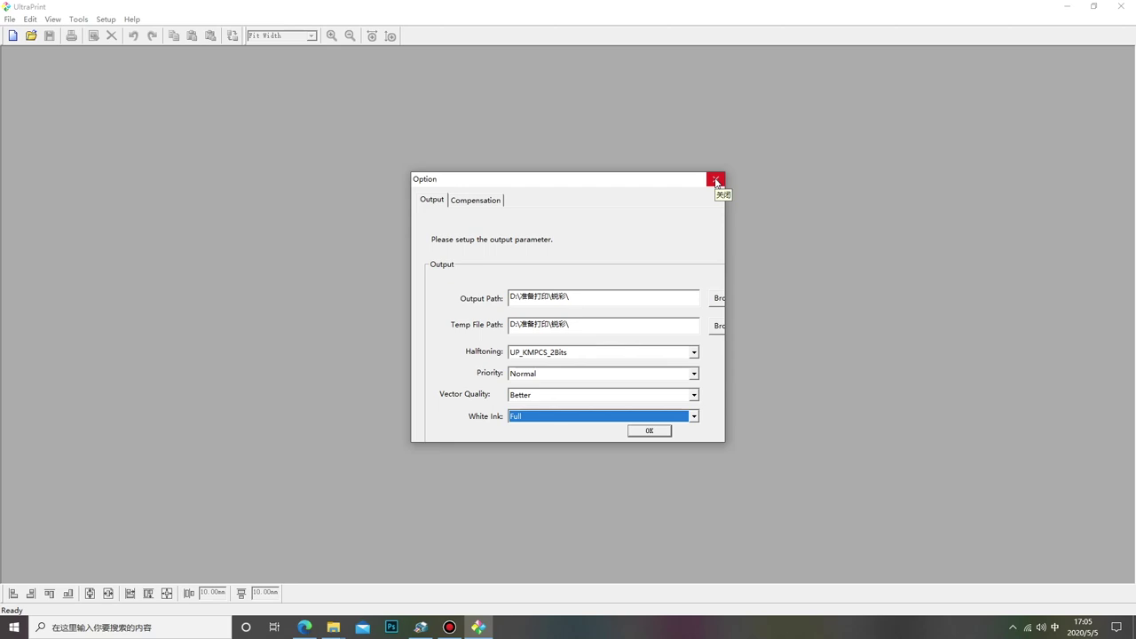
pyautogui.click(716, 180)
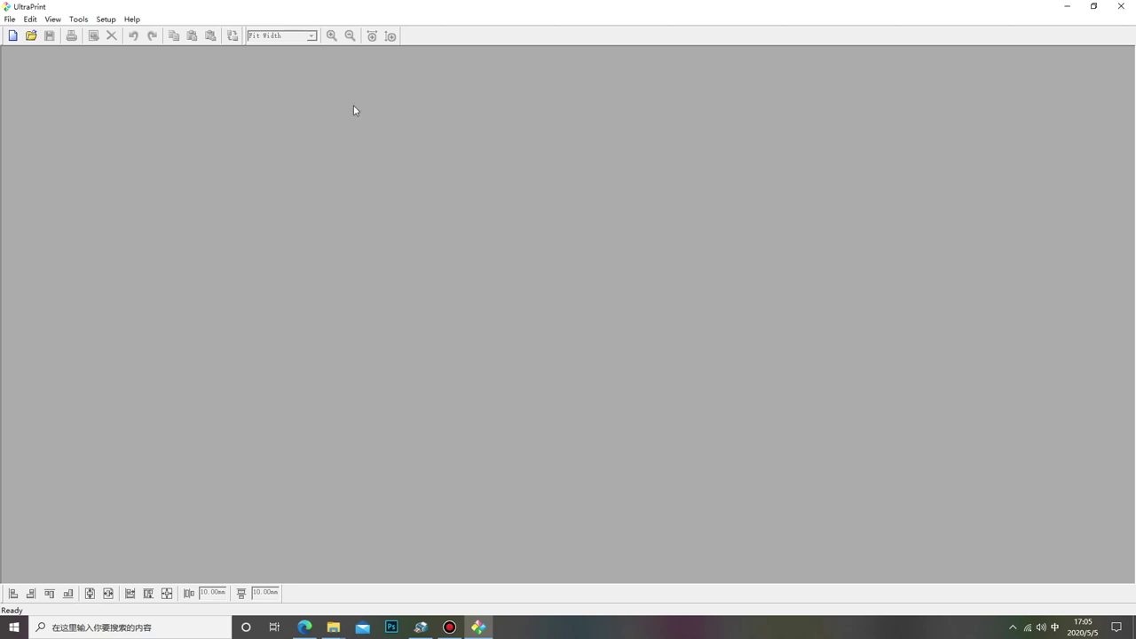
# - Create a new canvas and add the colourful tiger image from the picture folder to it
pyautogui.click(13, 35)
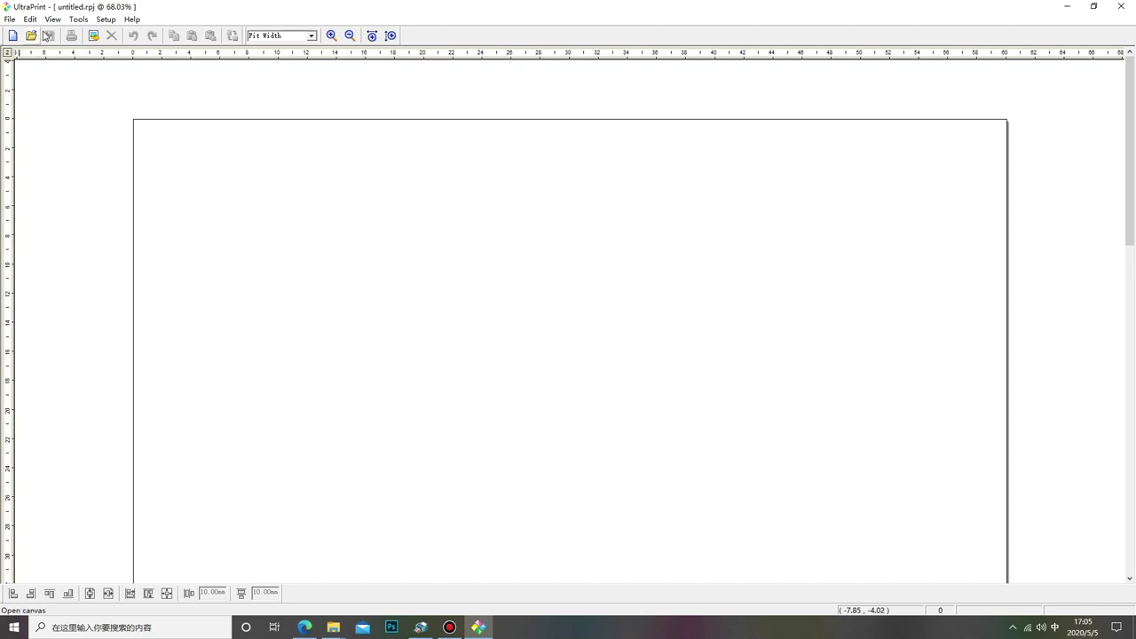
pyautogui.click(93, 36)
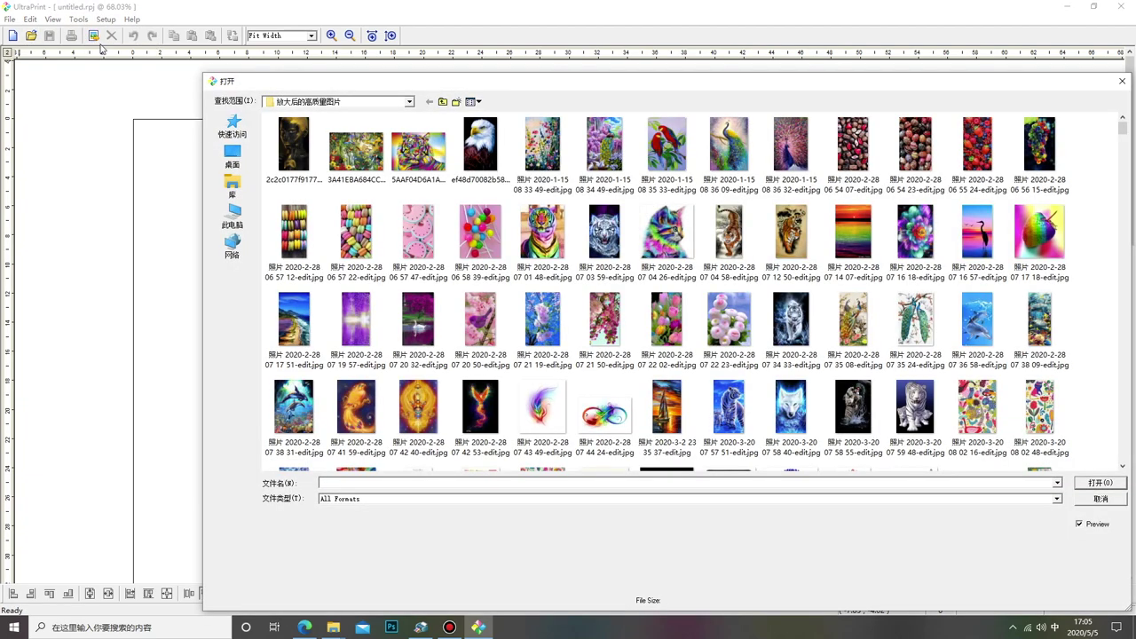
pyautogui.click(418, 149)
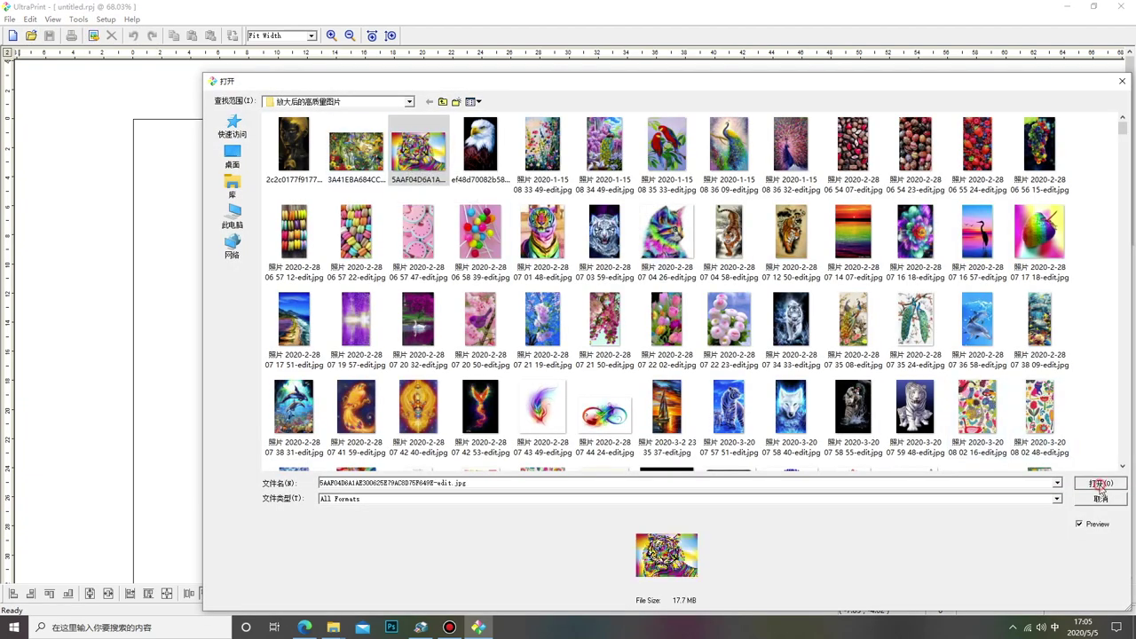
pyautogui.click(1100, 482)
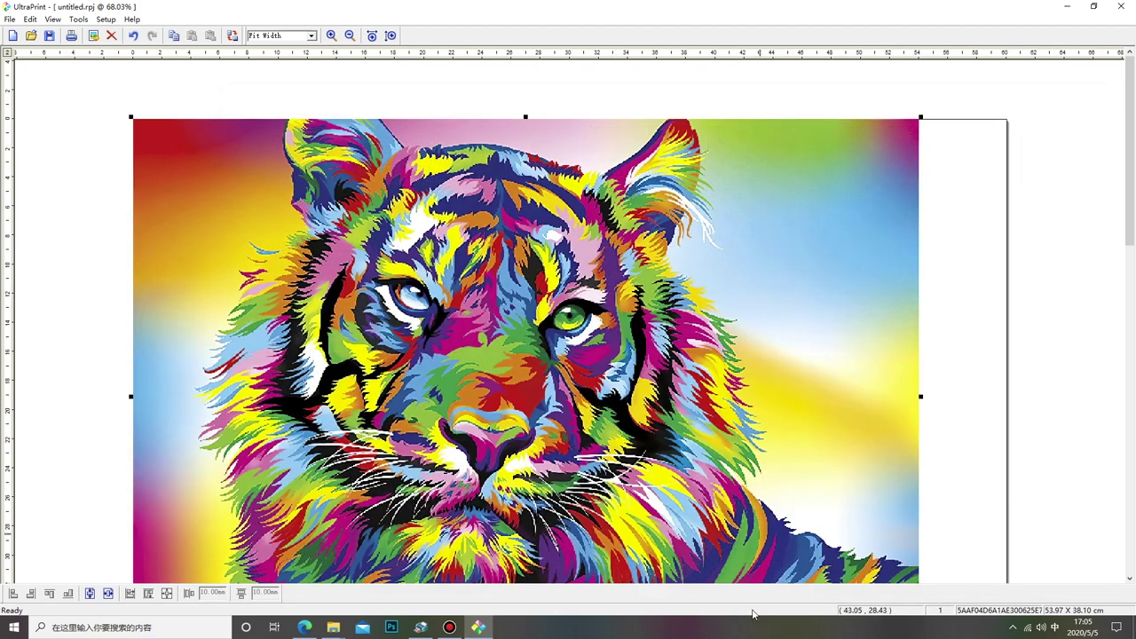
# - Set the tiger image's output width to 10 cm with constrained proportions and move it to about 20 cm across and 4 cm down
pyautogui.rightClick(532, 288)
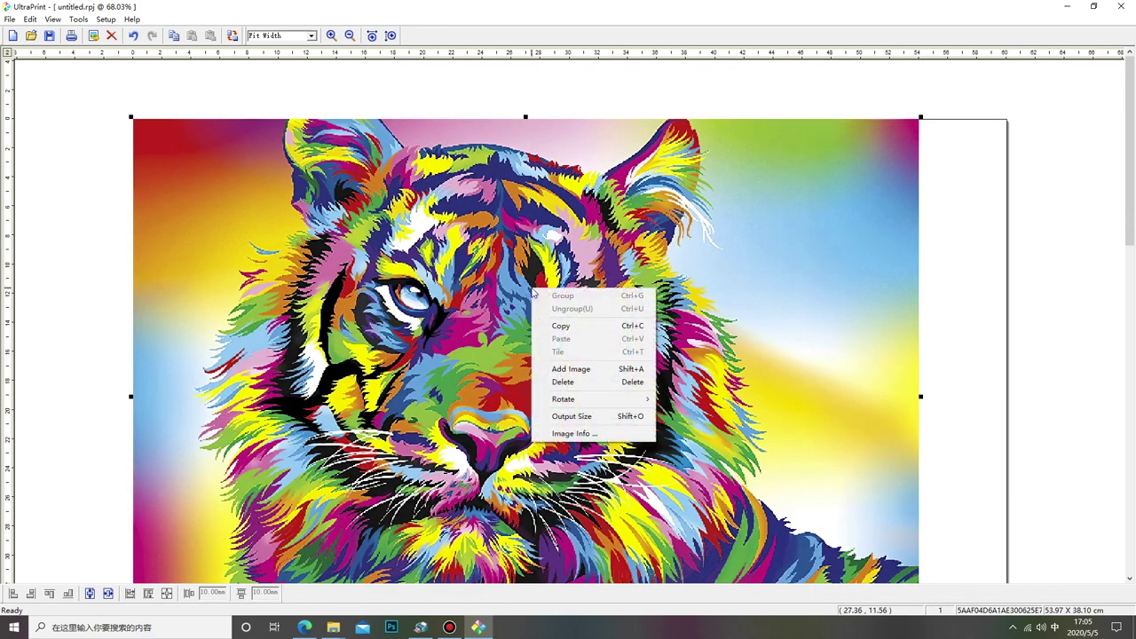
pyautogui.click(582, 416)
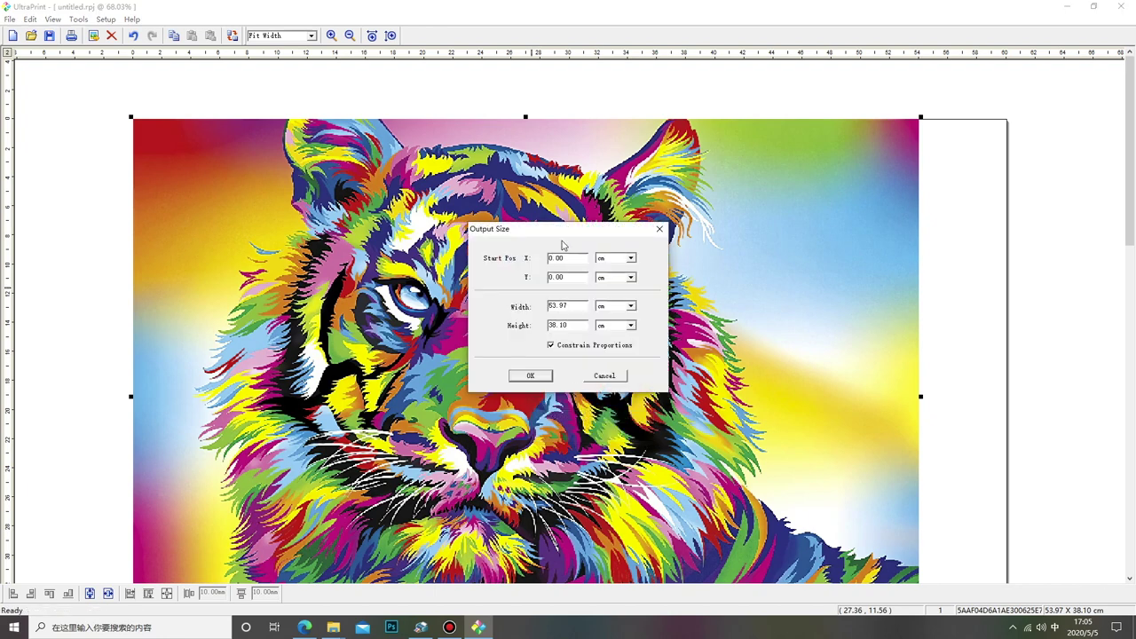
pyautogui.doubleClick(581, 305)
pyautogui.write('10')
pyautogui.click(530, 377)
pyautogui.moveTo(208, 187); pyautogui.dragTo(526, 227)
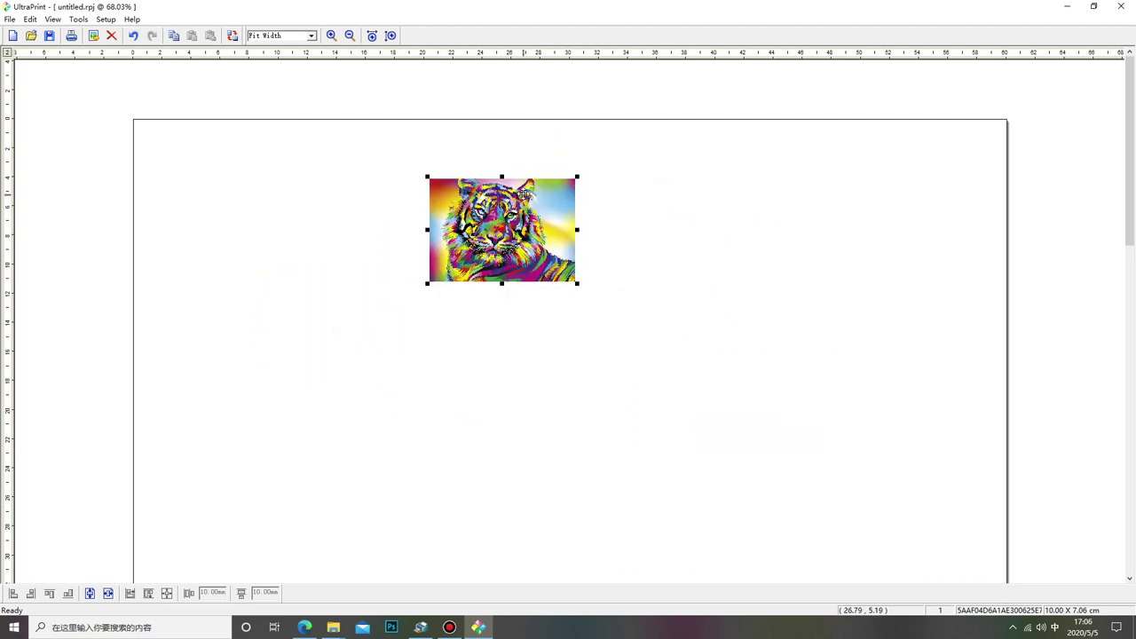
# - Rotate the tiger image 90° clockwise twice, followed by a 180° rotation
pyautogui.rightClick(504, 229)
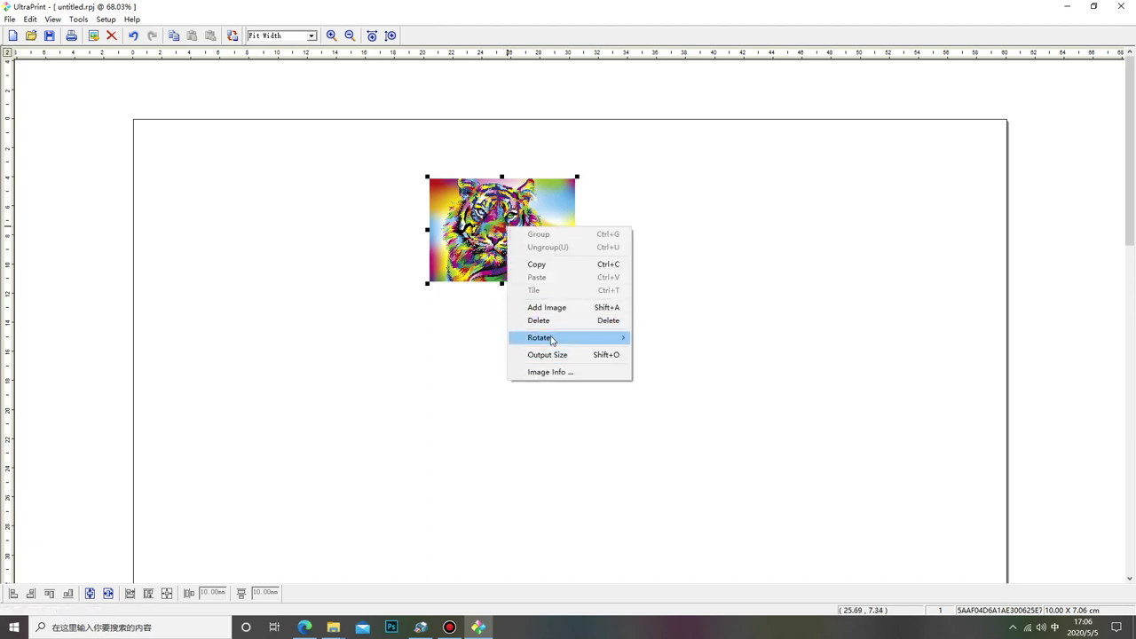
pyautogui.moveTo(552, 341)
pyautogui.click(661, 352)
pyautogui.rightClick(475, 237)
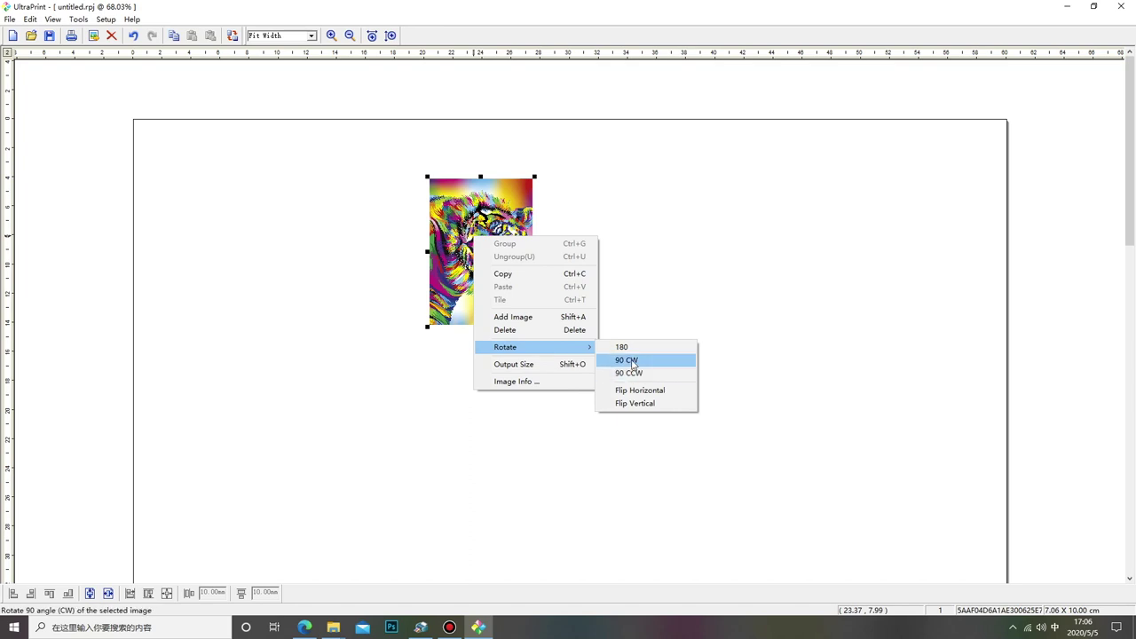
pyautogui.click(630, 361)
pyautogui.rightClick(511, 230)
pyautogui.moveTo(604, 341)
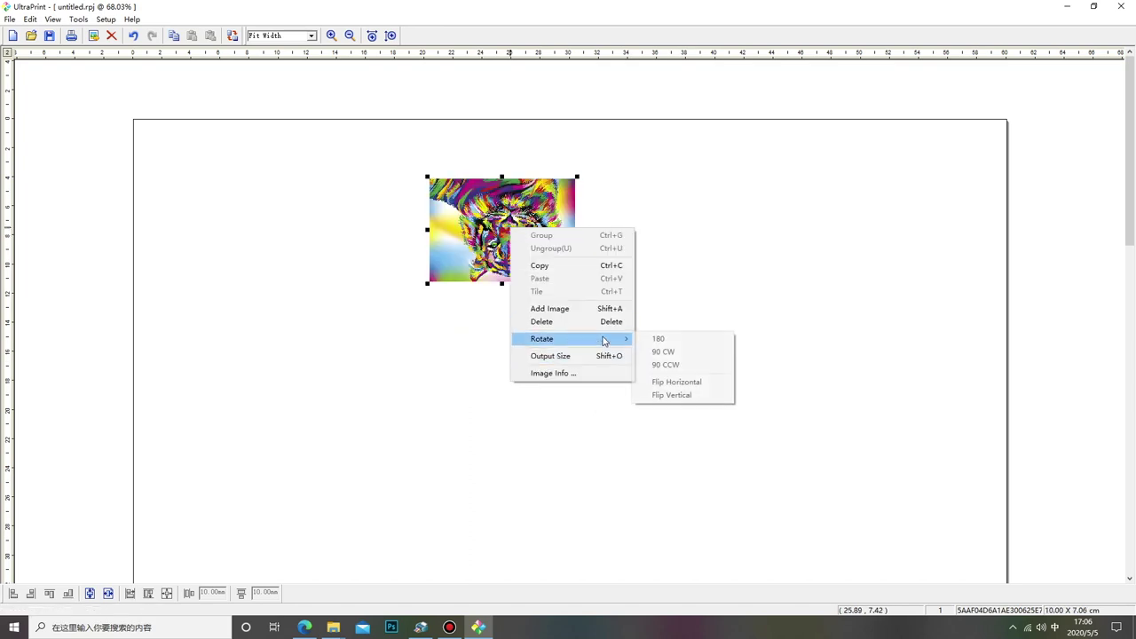
pyautogui.click(662, 339)
# - Move the tiger image to about 16 cm across and 3 cm down on the canvas and copy it
pyautogui.moveTo(500, 224); pyautogui.dragTo(440, 213)
pyautogui.rightClick(442, 216)
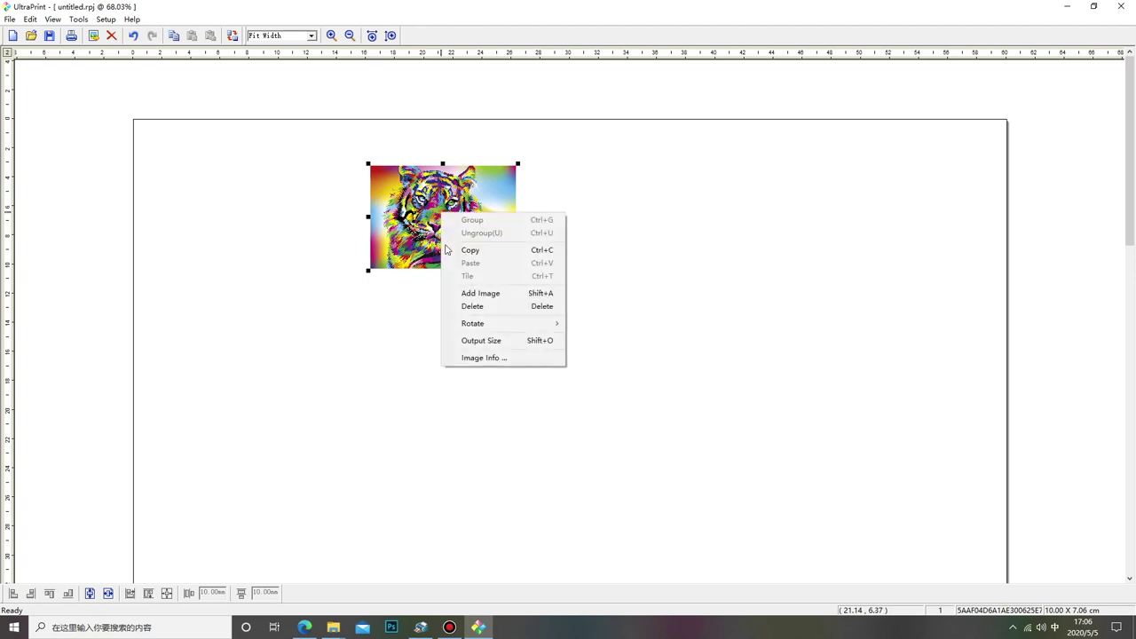
pyautogui.moveTo(482, 333)
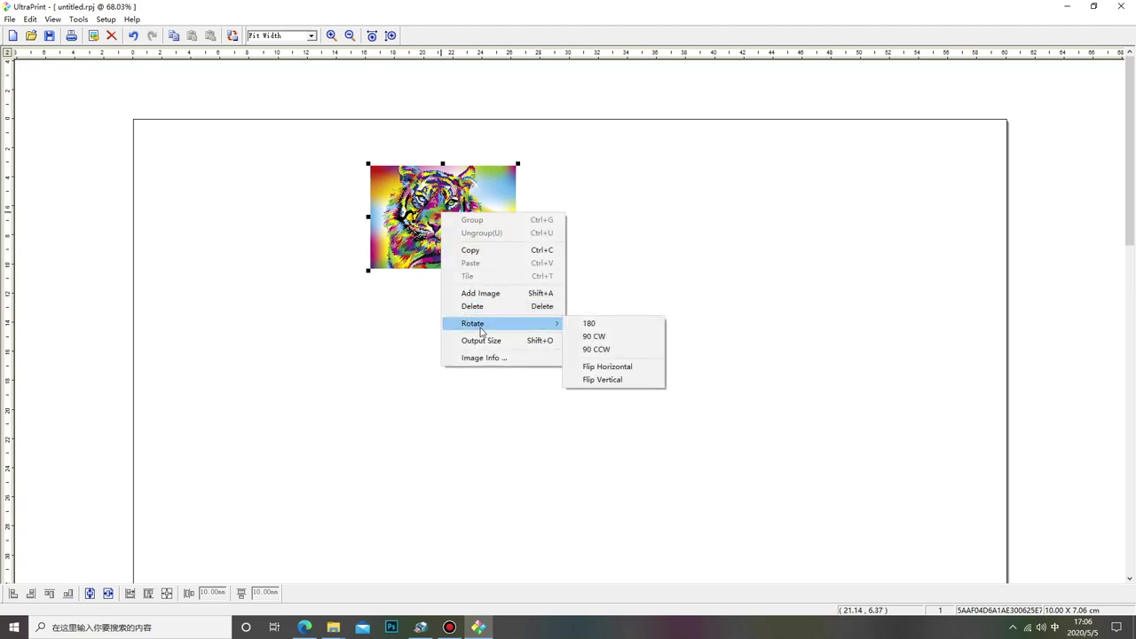
pyautogui.click(471, 249)
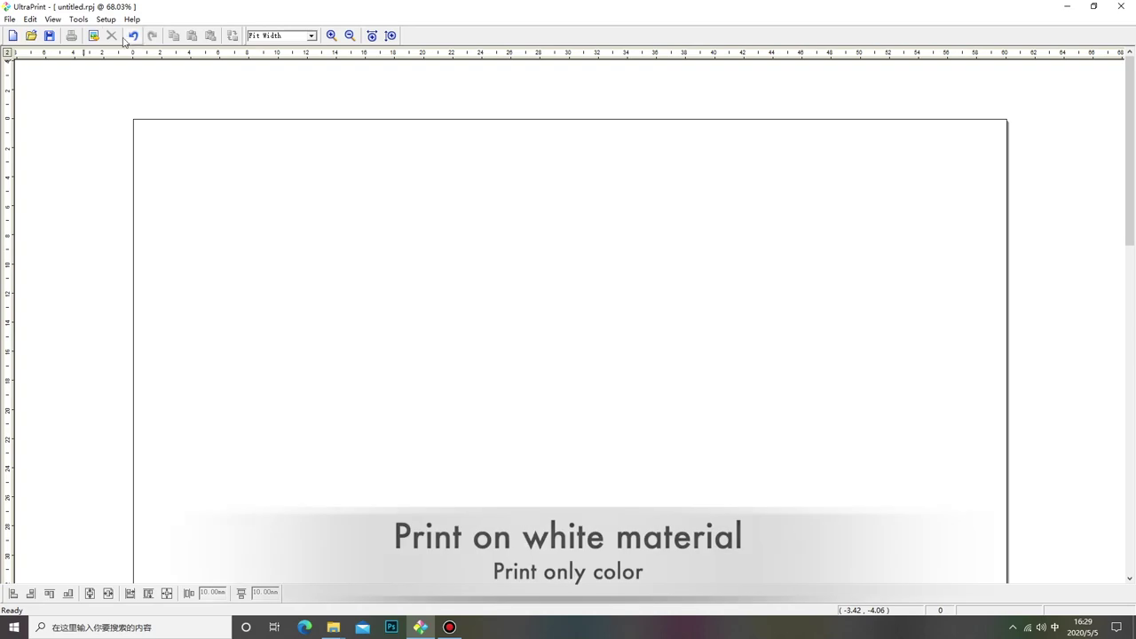
# - Create a new canvas and add the colourful tiger image to it
pyautogui.click(12, 35)
pyautogui.click(573, 328)
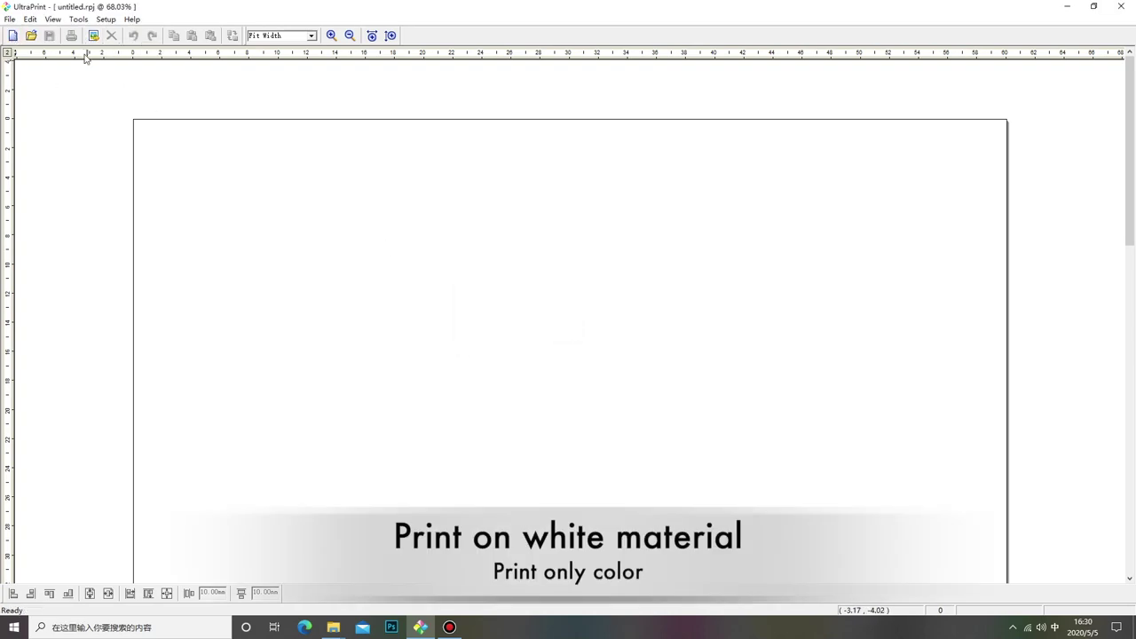
pyautogui.click(93, 36)
pyautogui.click(395, 142)
pyautogui.click(1078, 477)
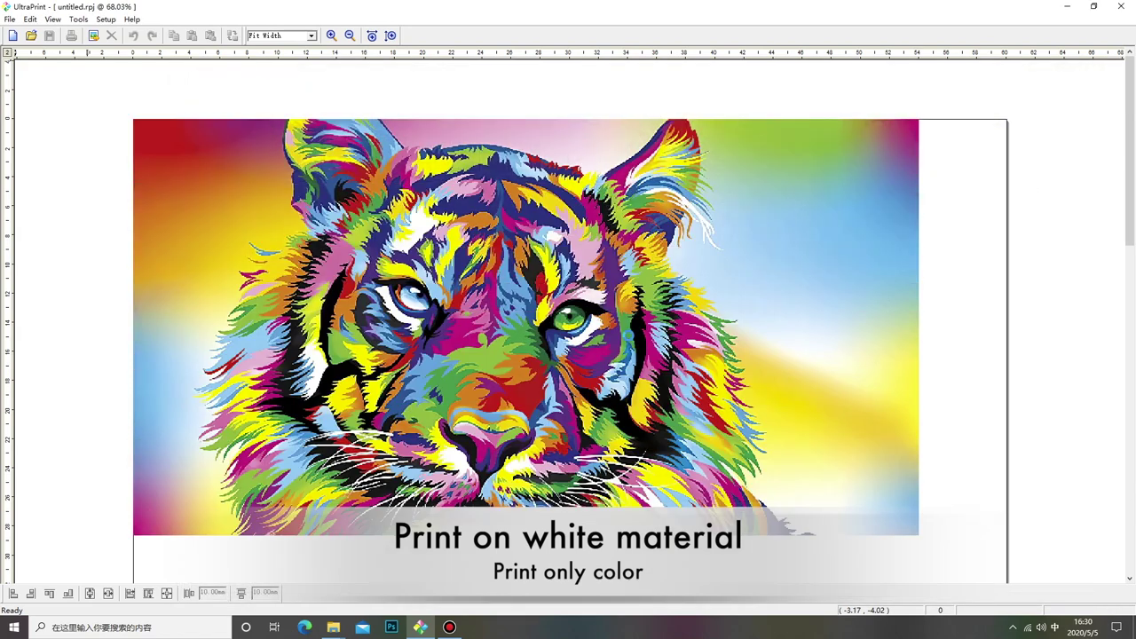
# - Set the tiger image's output width to 18 cm and move it to about 4 cm across and 1.5 cm down
pyautogui.rightClick(501, 308)
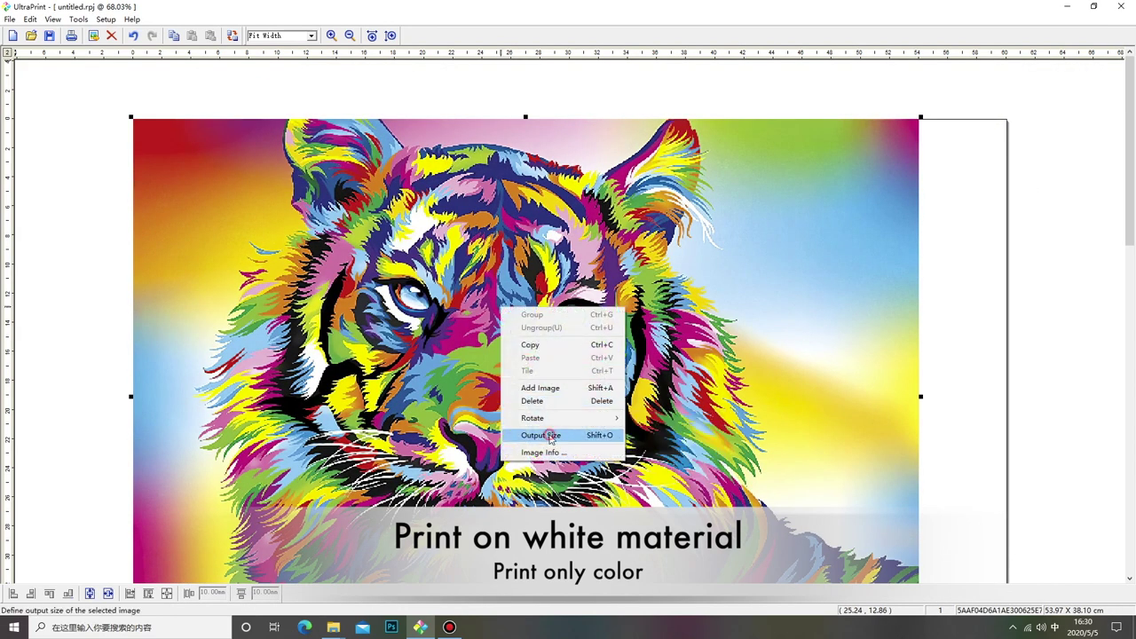
pyautogui.click(541, 435)
pyautogui.doubleClick(559, 305)
pyautogui.write('15')
pyautogui.doubleClick(572, 307)
pyautogui.write('18')
pyautogui.click(539, 376)
pyautogui.moveTo(263, 211); pyautogui.dragTo(321, 233)
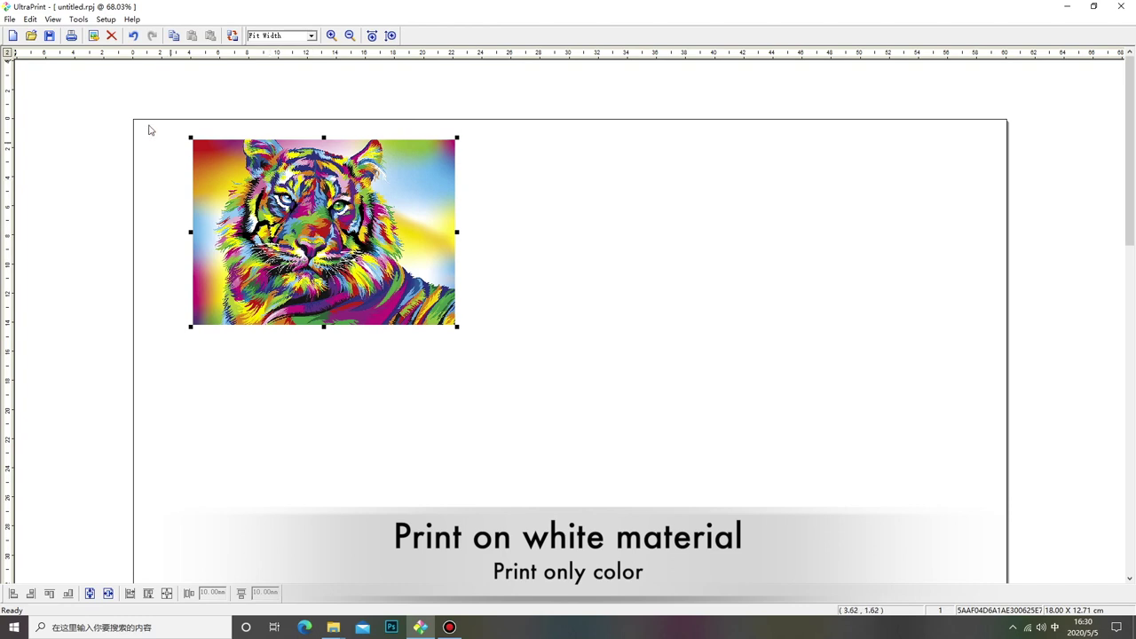
# - Go through the print setup and set White Ink to None in the output options
pyautogui.click(9, 19)
pyautogui.click(33, 157)
pyautogui.click(477, 309)
pyautogui.click(607, 370)
pyautogui.click(680, 234)
pyautogui.click(124, 32)
pyautogui.click(693, 417)
pyautogui.click(586, 429)
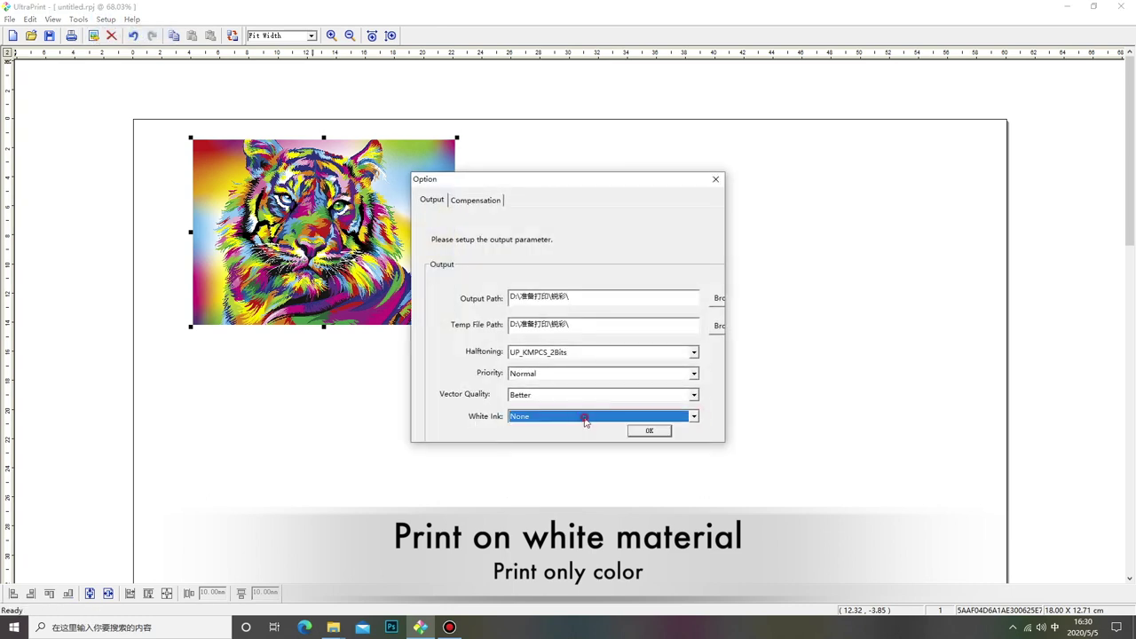
pyautogui.click(655, 435)
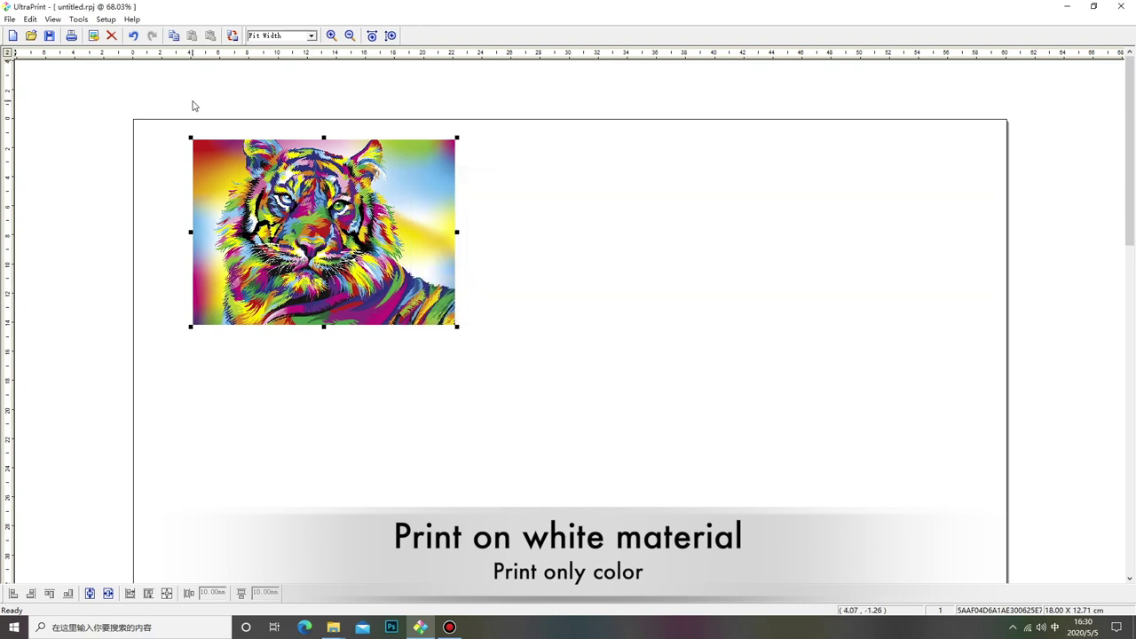
# - Print the canvas to a file named test1 using the junaoHXS_2Bit_4color_720x1440_8pass curve
pyautogui.click(71, 36)
pyautogui.click(559, 341)
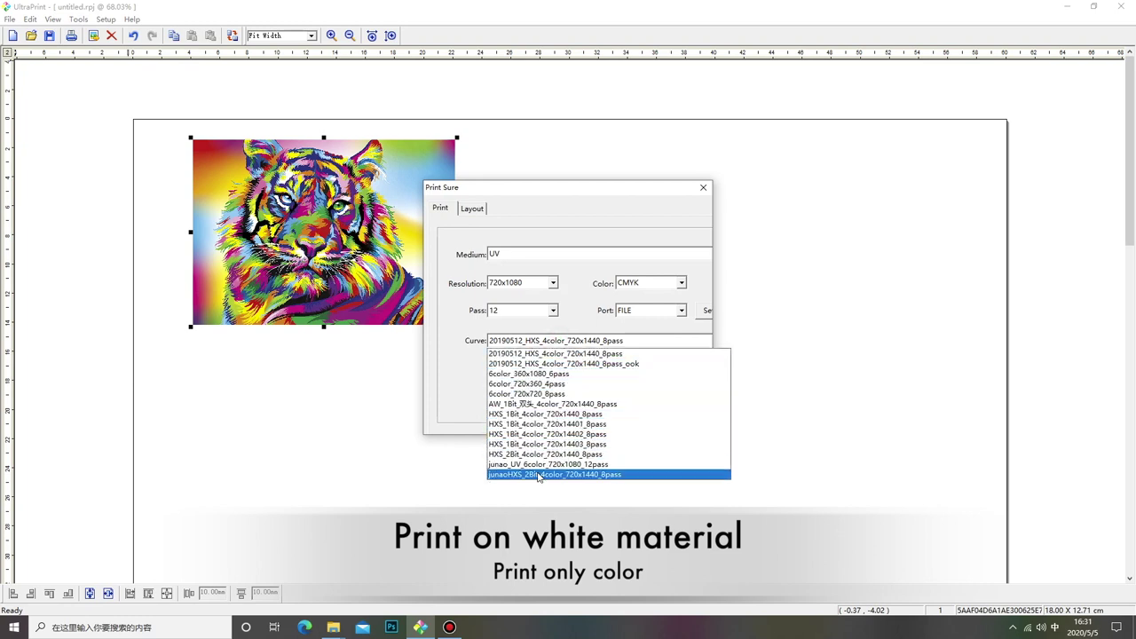
pyautogui.click(542, 475)
pyautogui.moveTo(548, 189); pyautogui.dragTo(576, 182)
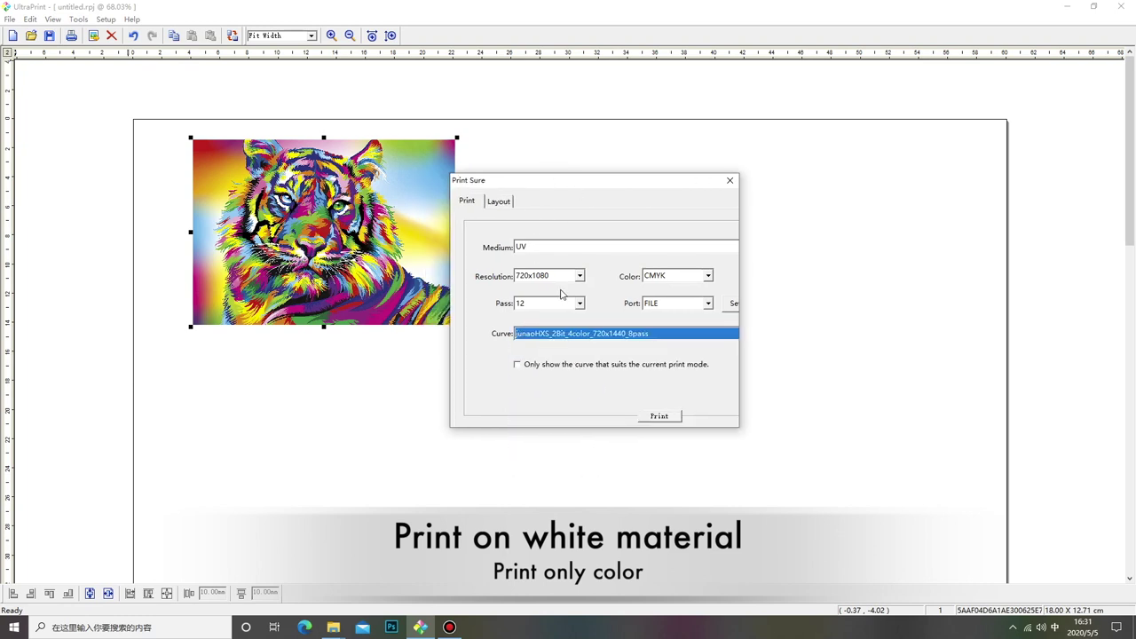
pyautogui.click(660, 417)
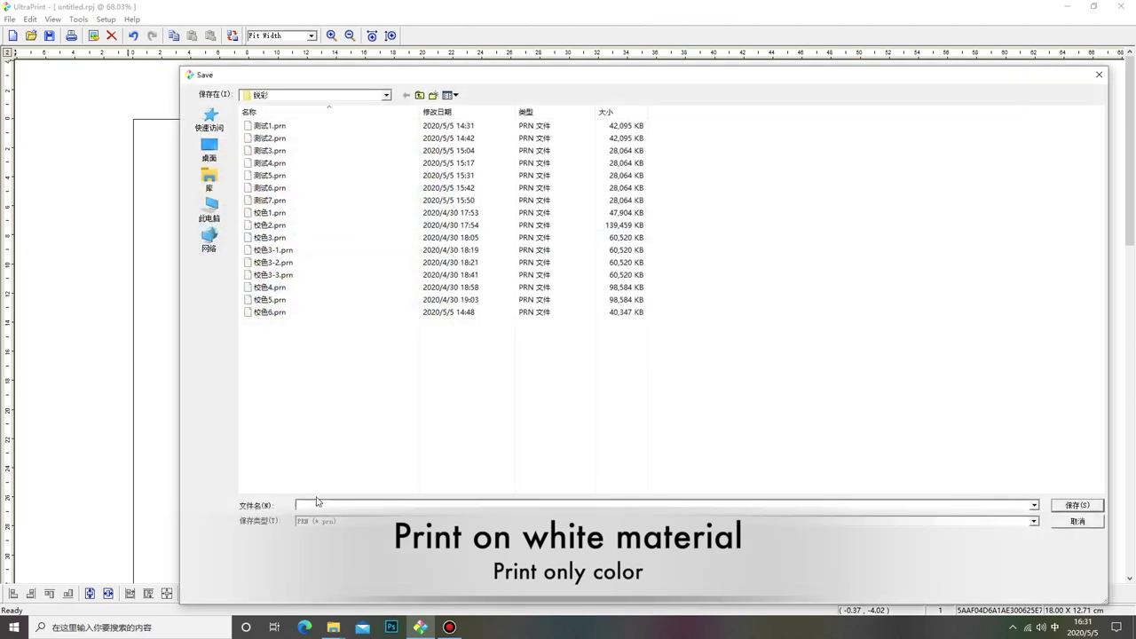
pyautogui.write('test1')
pyautogui.click(1078, 506)
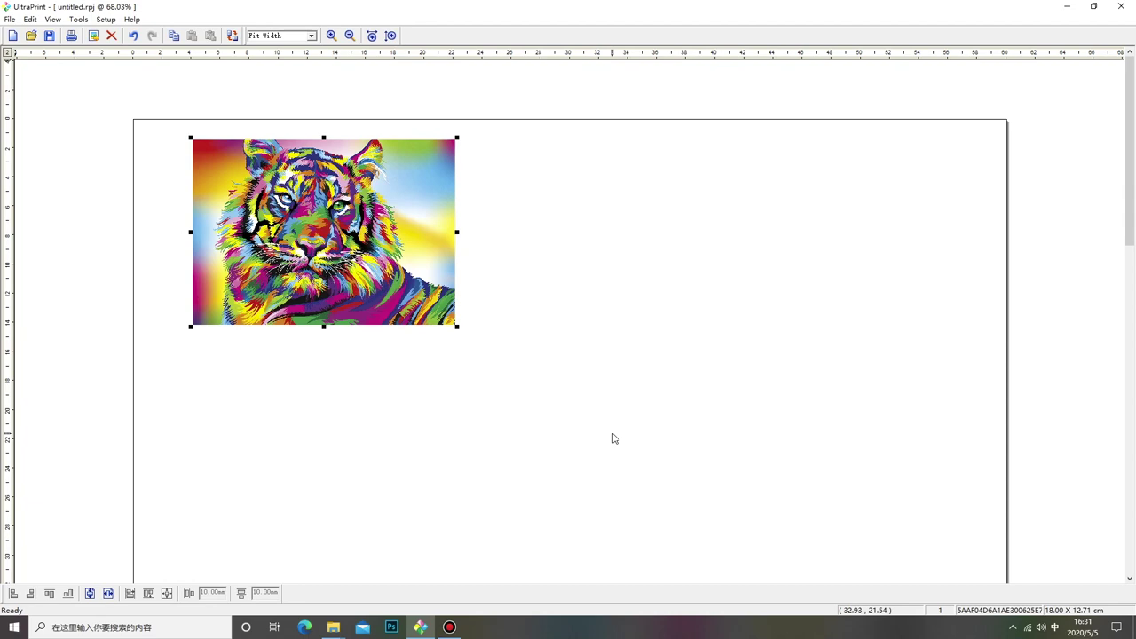
# - Switch to the XP600UV folder in the file explorer and launch PrintDream.exe
pyautogui.click(449, 628)
pyautogui.click(332, 628)
pyautogui.doubleClick(128, 81)
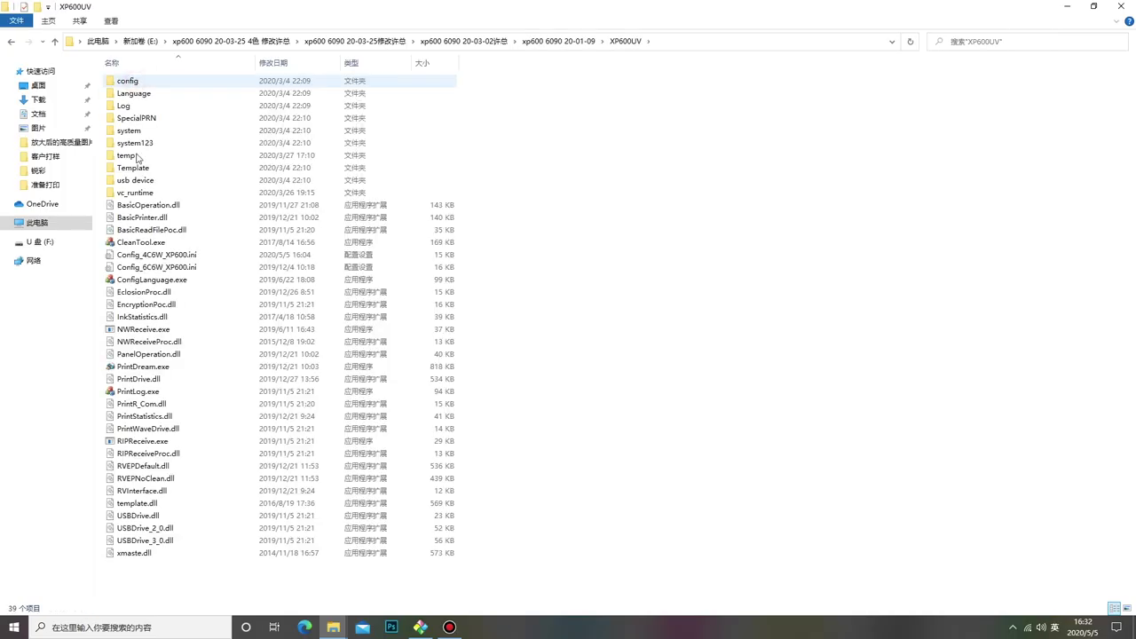
pyautogui.doubleClick(129, 367)
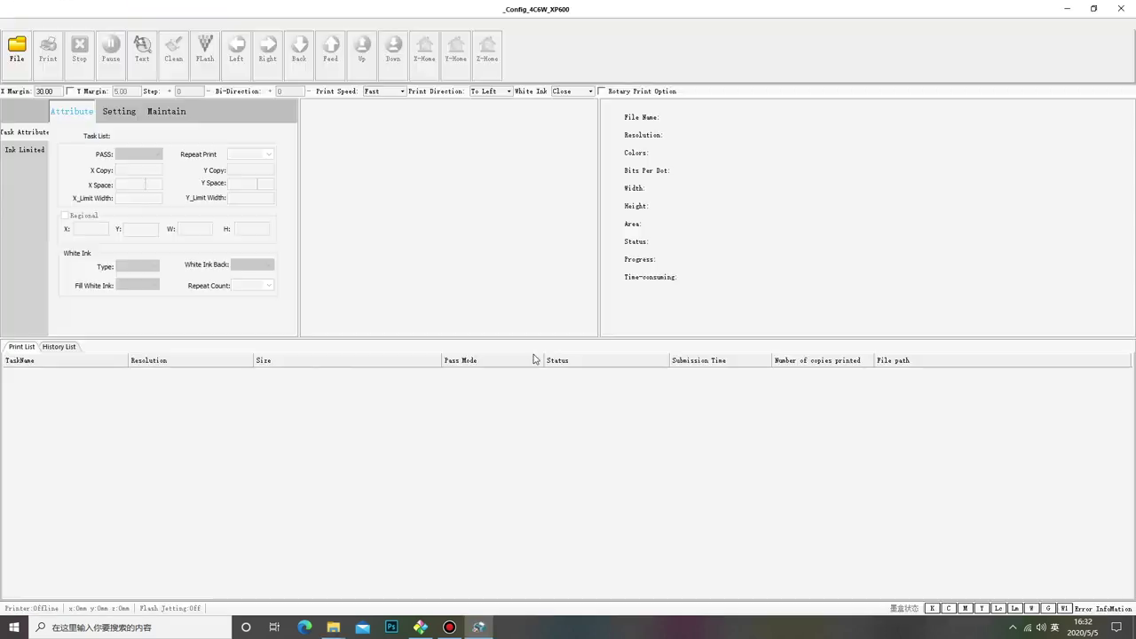
# - Load test1.prn into the print list
pyautogui.click(18, 51)
pyautogui.click(727, 113)
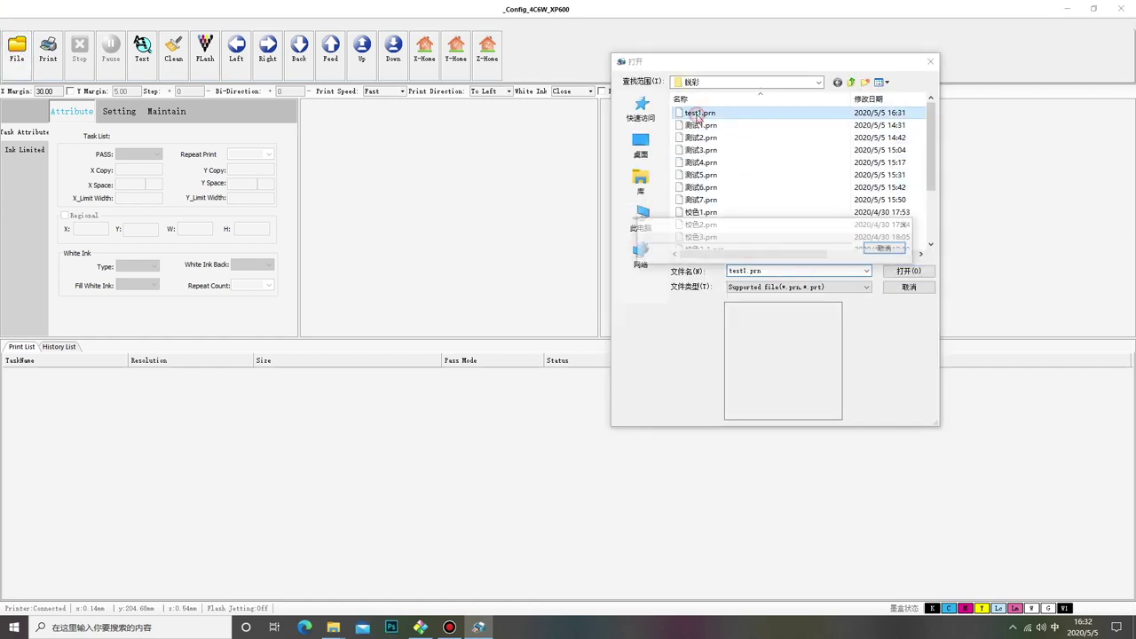
pyautogui.click(886, 273)
# - Set the white ink type of test1.prn to Only Color and keep White Ink at Close
pyautogui.click(153, 265)
pyautogui.click(141, 300)
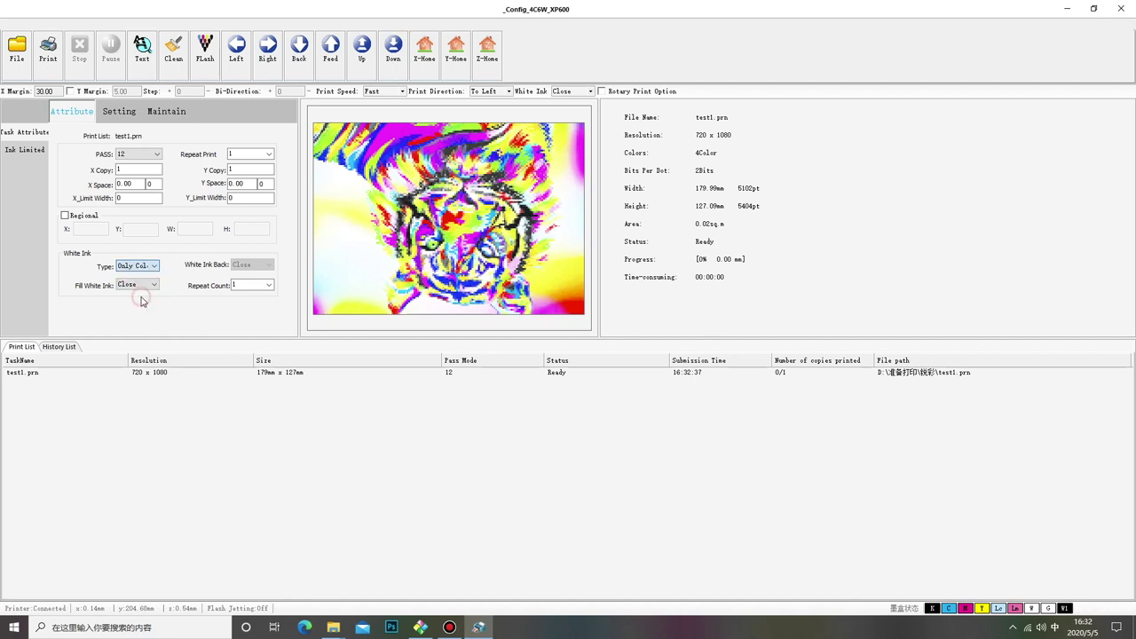
pyautogui.click(590, 91)
pyautogui.click(592, 94)
pyautogui.press('Down')
pyautogui.click(233, 197)
pyautogui.click(47, 49)
pyautogui.click(80, 49)
pyautogui.click(575, 341)
# - Enable the 5.00 Y Margin and print test1.prn
pyautogui.click(68, 91)
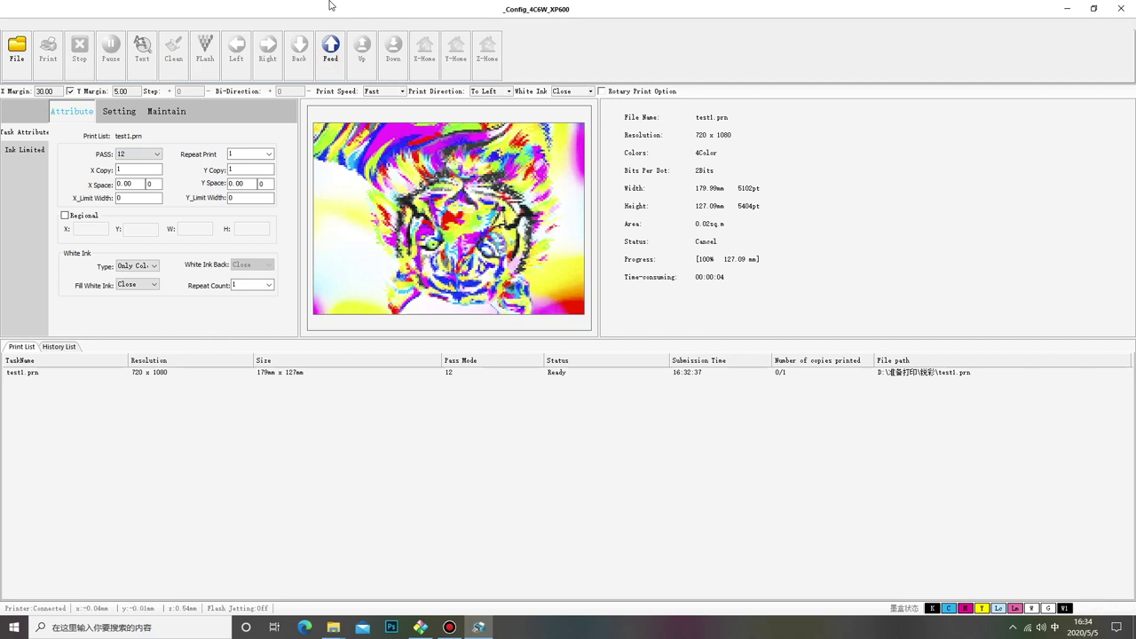
pyautogui.click(48, 49)
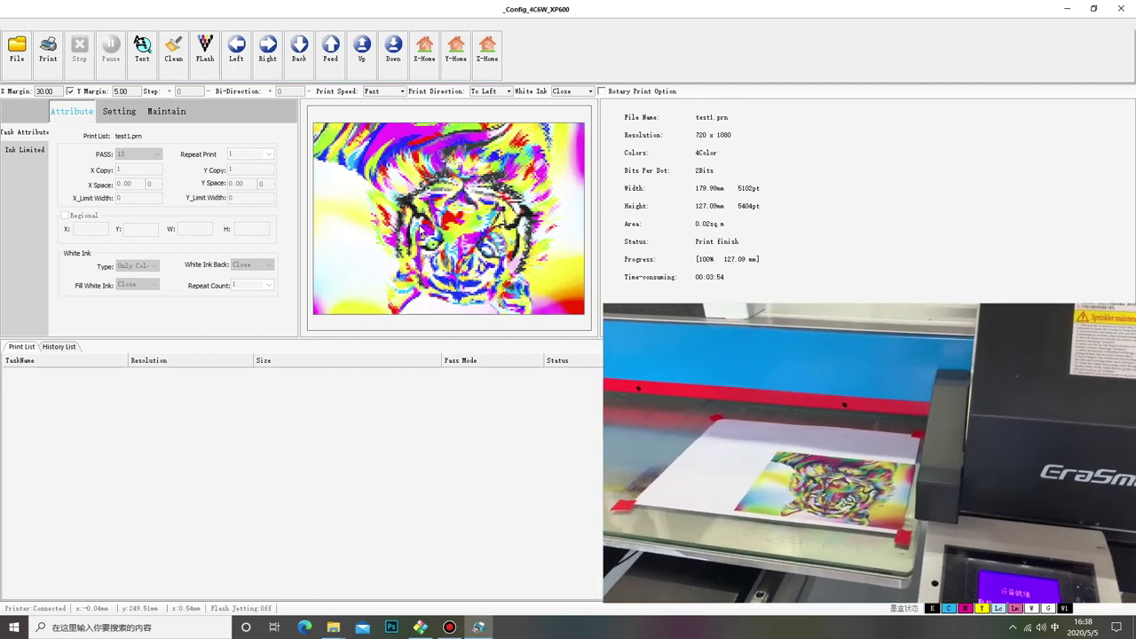
# - Switch back to UltraPrint and set White Ink to Full in the output options
pyautogui.click(424, 627)
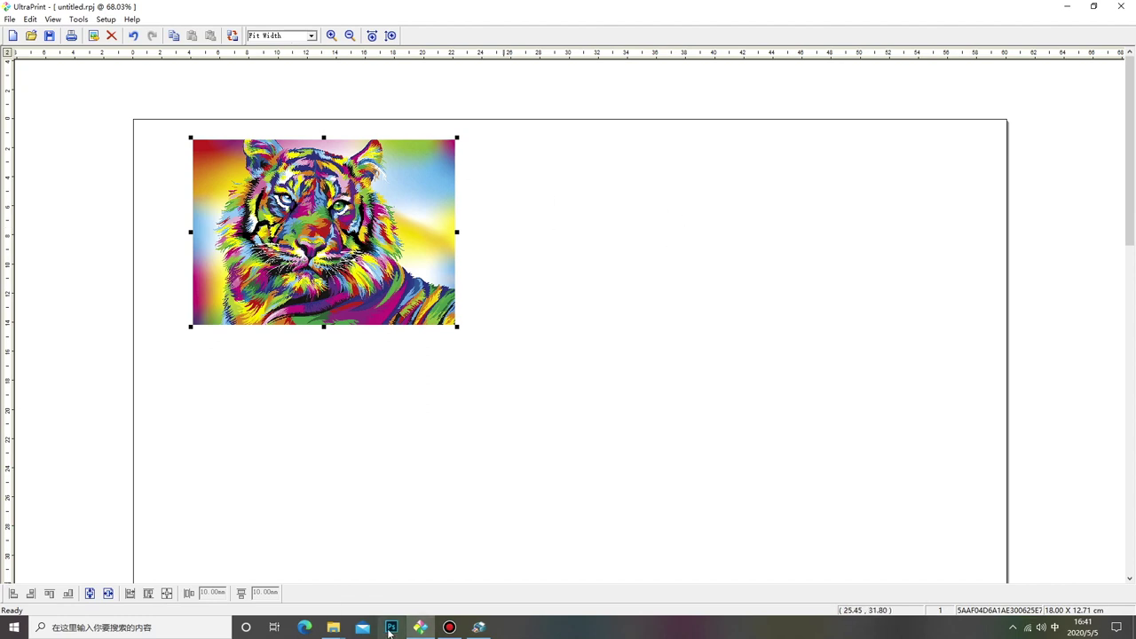
pyautogui.click(107, 21)
pyautogui.click(120, 36)
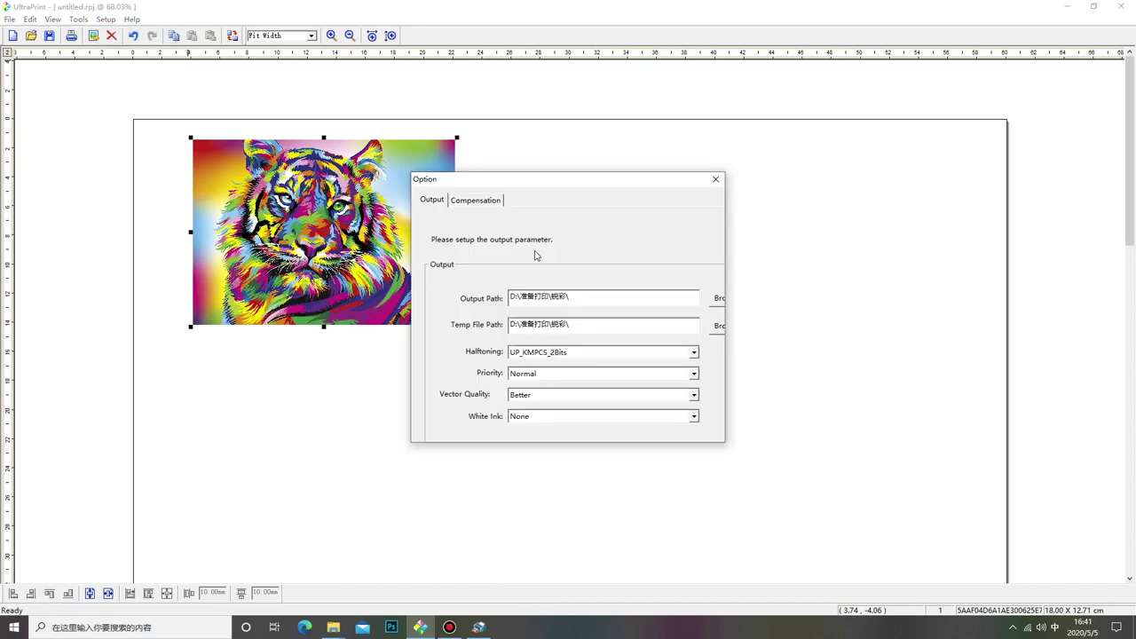
pyautogui.click(524, 419)
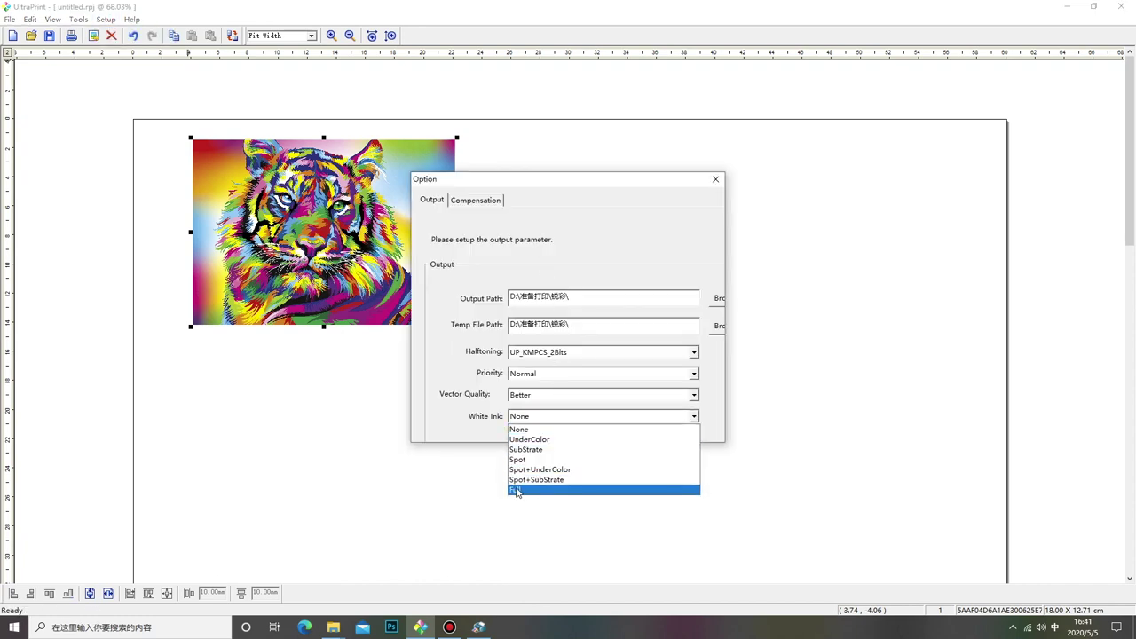
pyautogui.click(517, 492)
pyautogui.click(649, 431)
# - Print the canvas to a file named test2.prn using the junaoHXS_2Bit_4color_720x1440_8pass curve
pyautogui.click(71, 37)
pyautogui.click(593, 342)
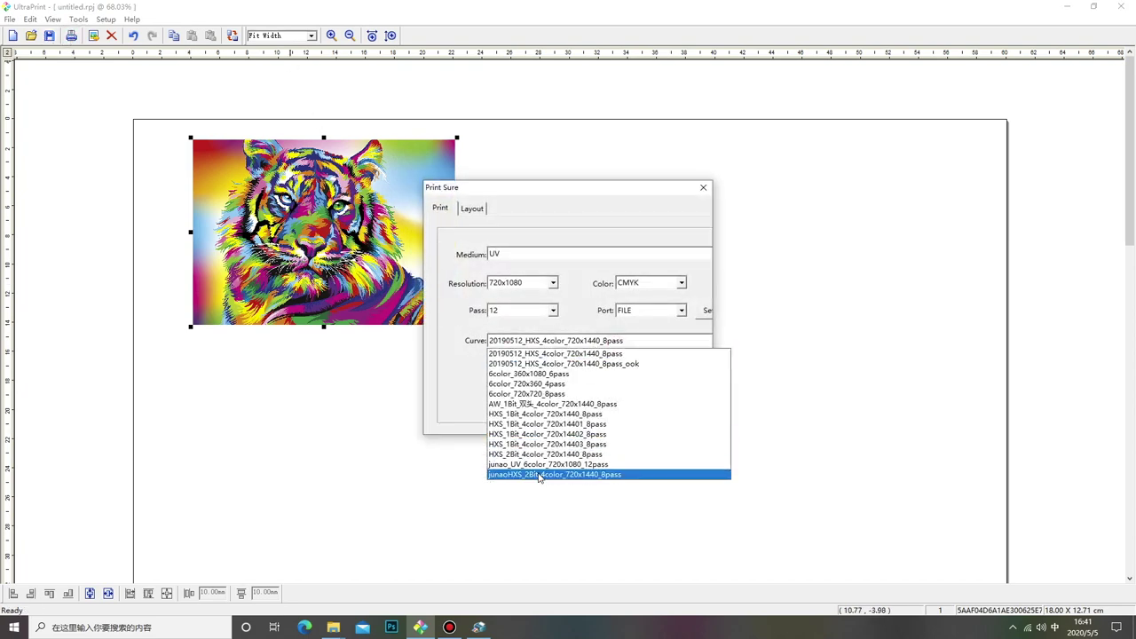
pyautogui.click(539, 476)
pyautogui.click(633, 424)
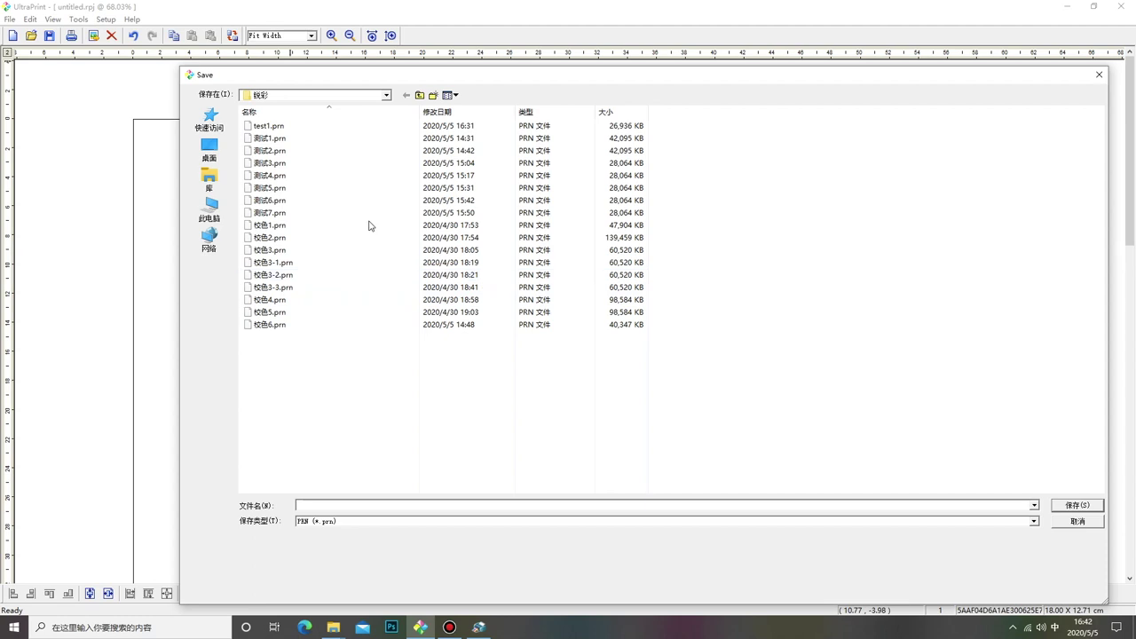
pyautogui.click(269, 125)
pyautogui.doubleClick(317, 505)
pyautogui.click(317, 505)
pyautogui.press('BackSpace')
pyautogui.write('2')
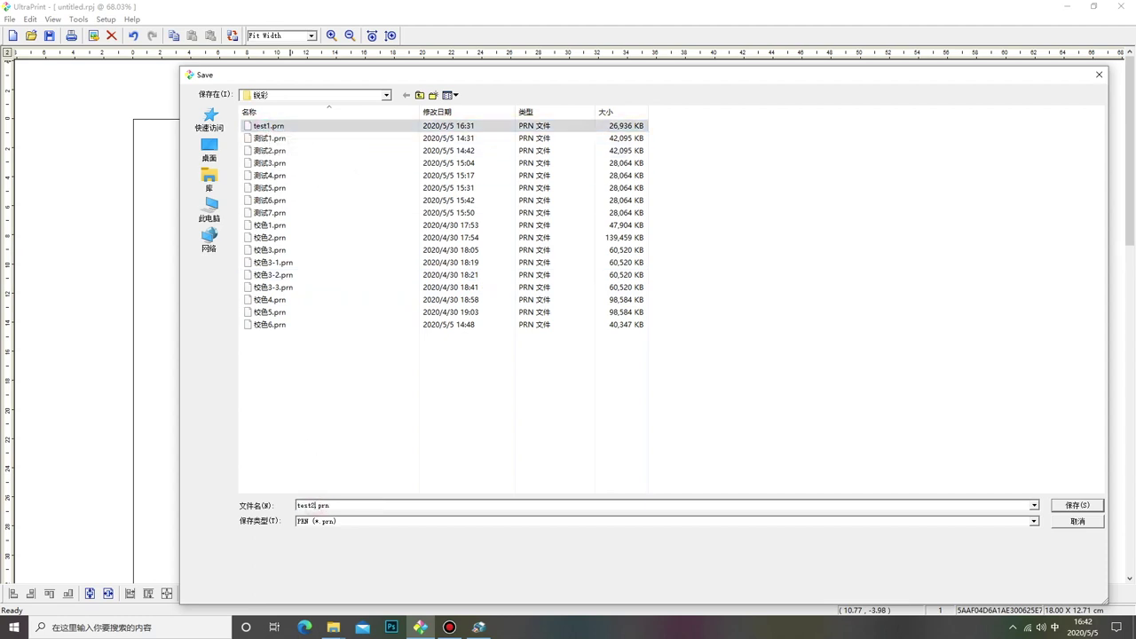
pyautogui.click(1077, 506)
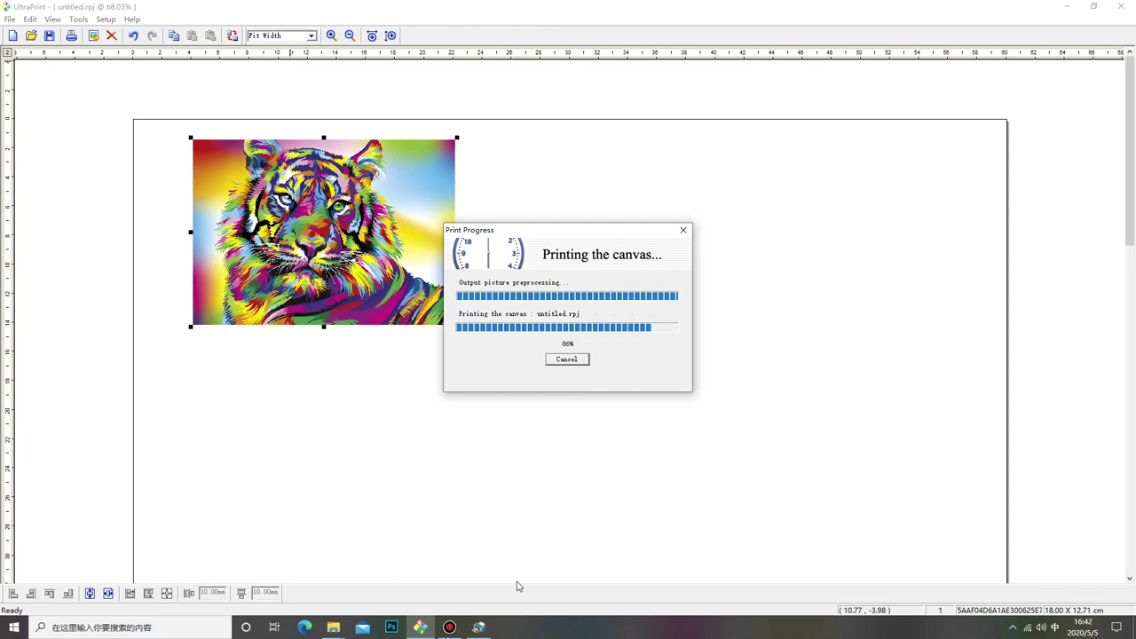
# - Switch to PrintDream, load test2.prn and select it in the print list
pyautogui.click(479, 627)
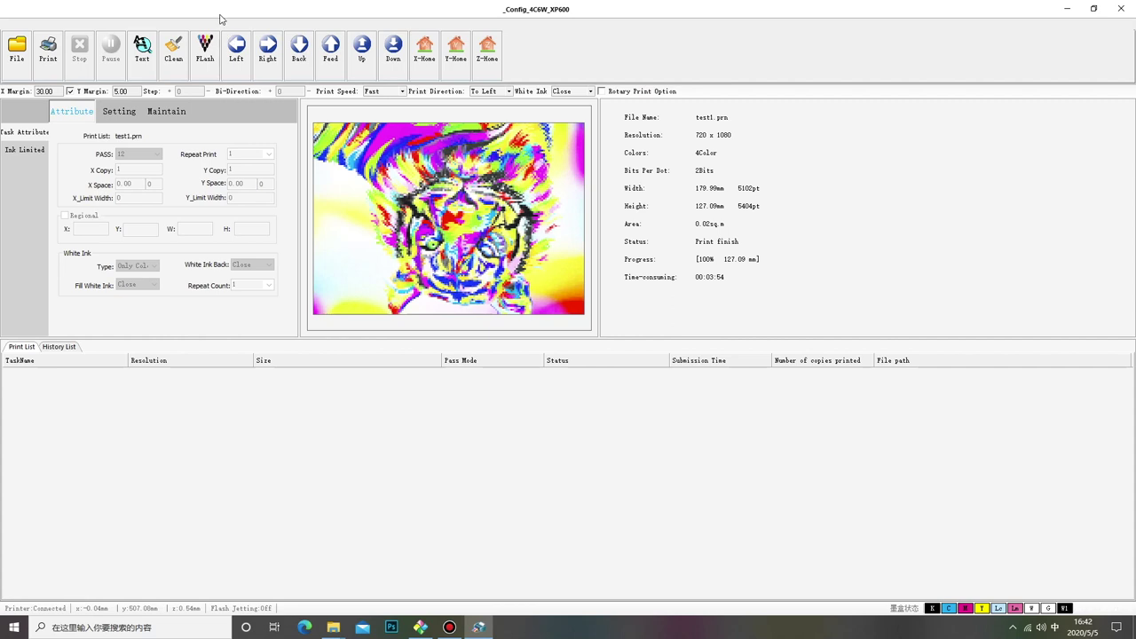
pyautogui.click(17, 49)
pyautogui.click(700, 125)
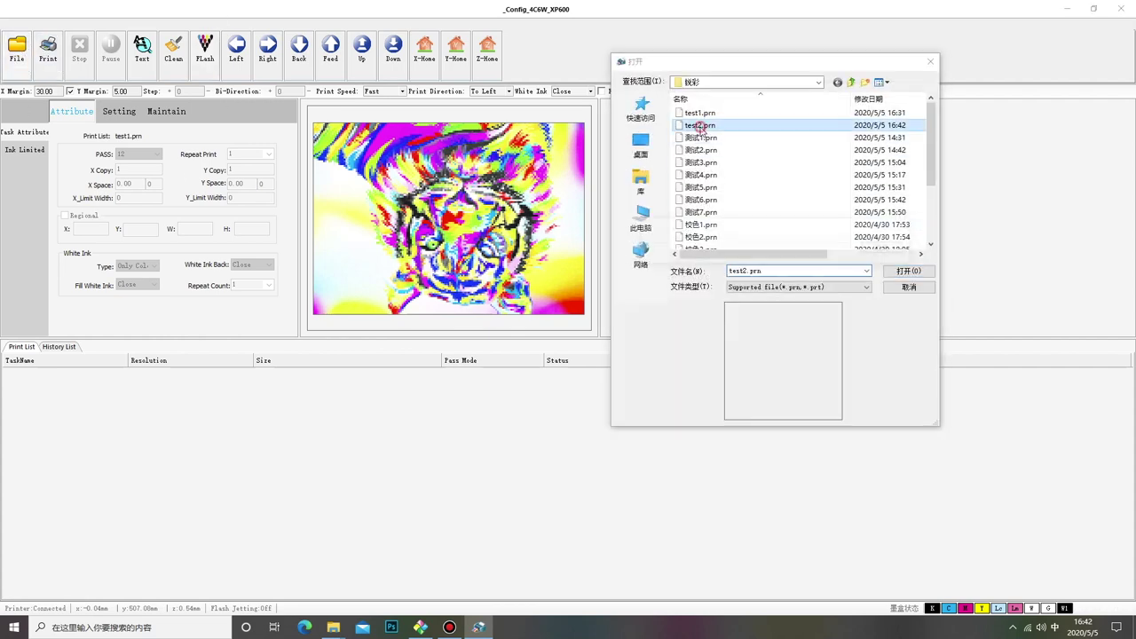
pyautogui.click(908, 270)
pyautogui.click(48, 374)
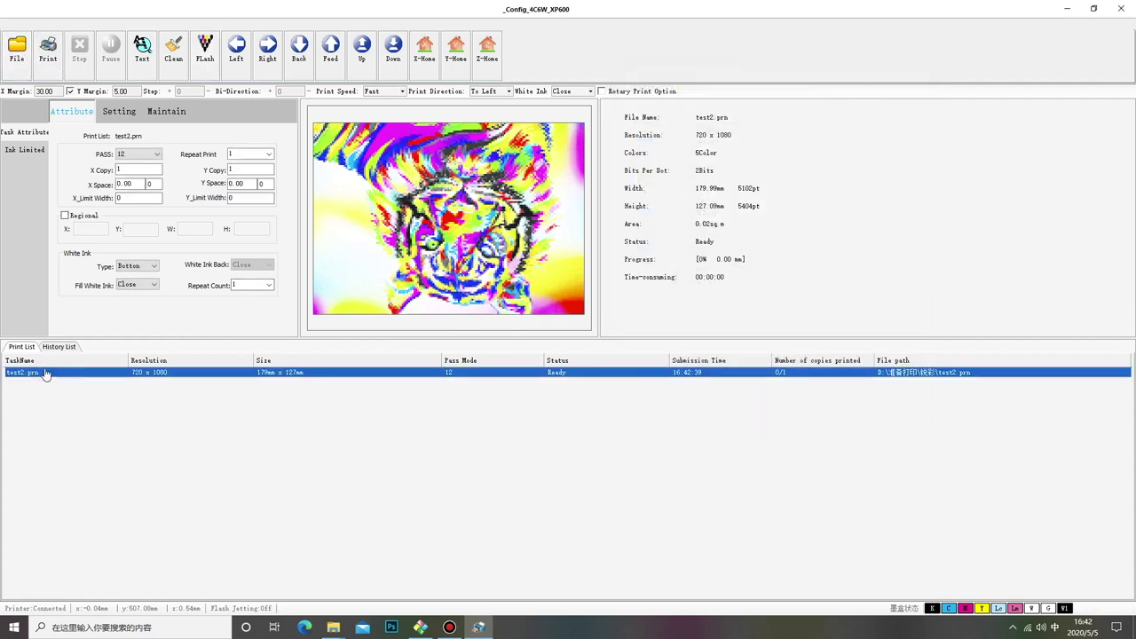
# - Set White Ink to Open and the white ink type of test2.prn to Botton
pyautogui.click(586, 90)
pyautogui.click(573, 121)
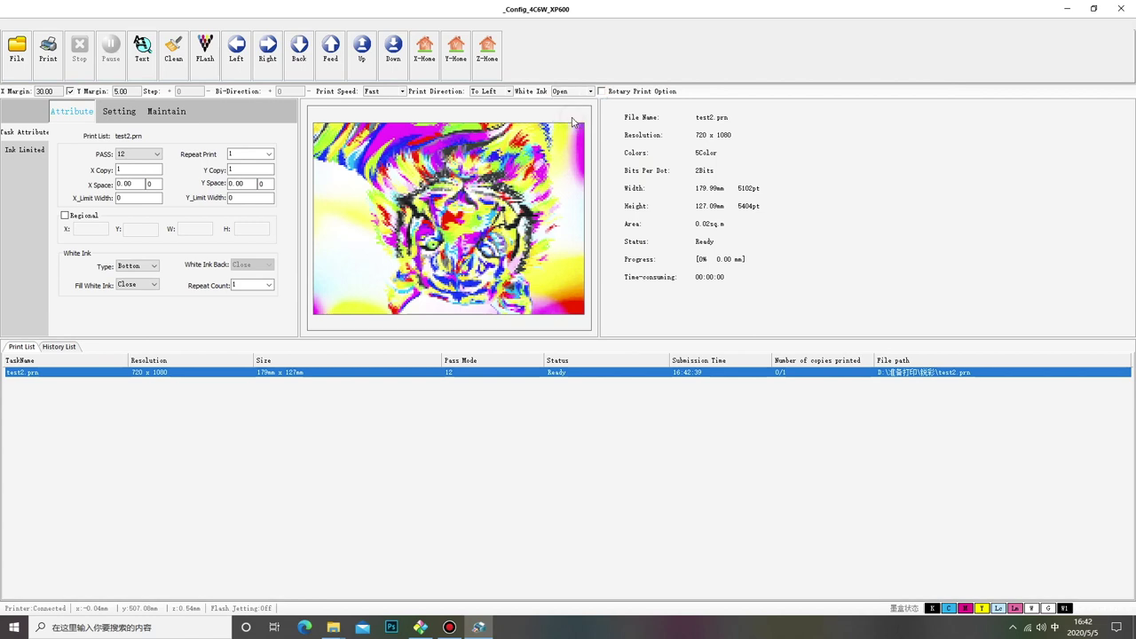
pyautogui.click(153, 267)
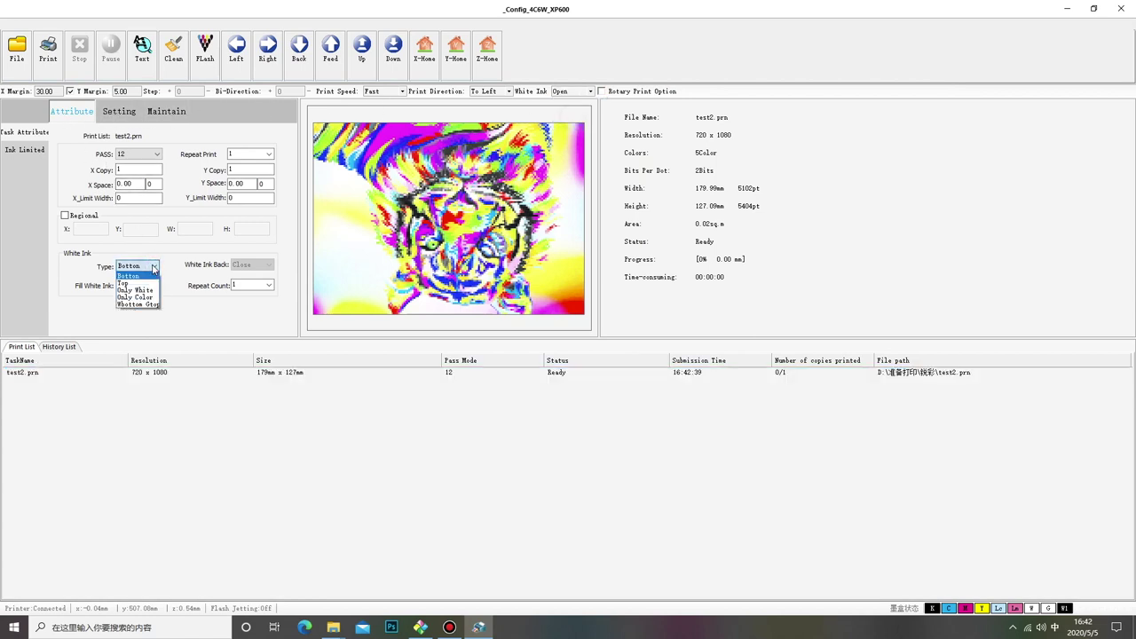
pyautogui.click(134, 275)
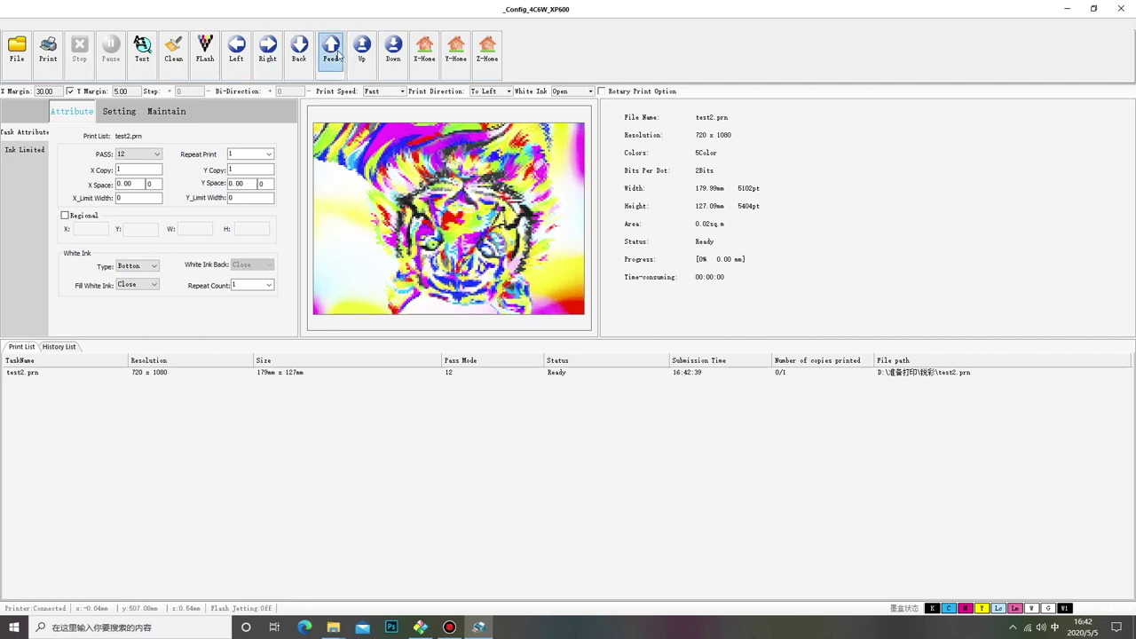
# - Position the printer with the Back, Up and Feed movements, and adjust it Down while test2.prn prints
pyautogui.click(299, 52)
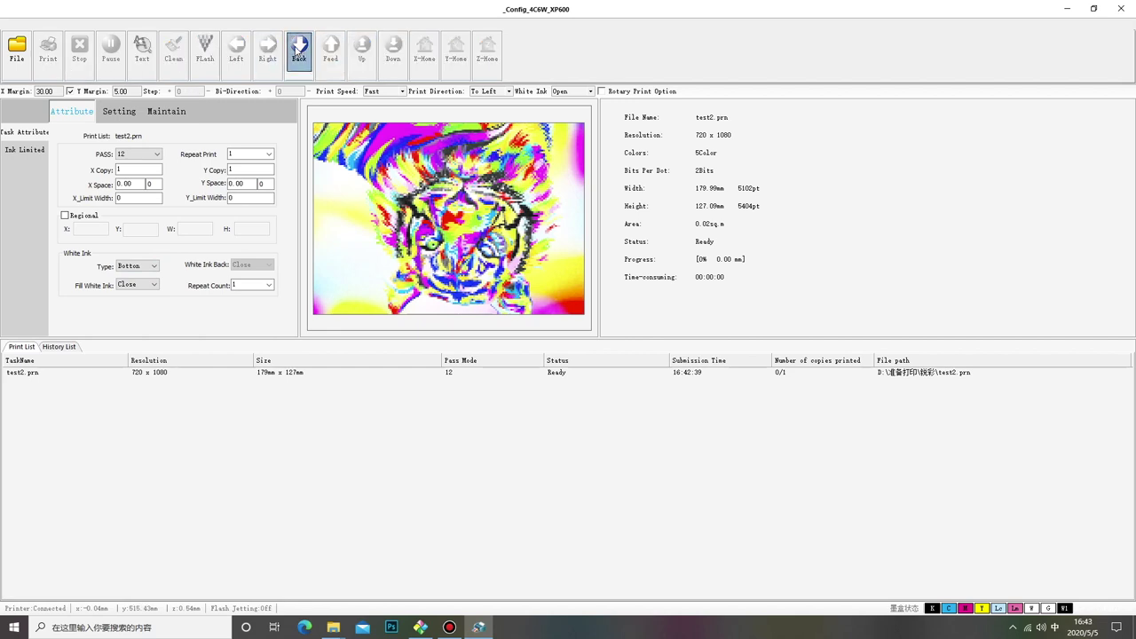
pyautogui.click(361, 53)
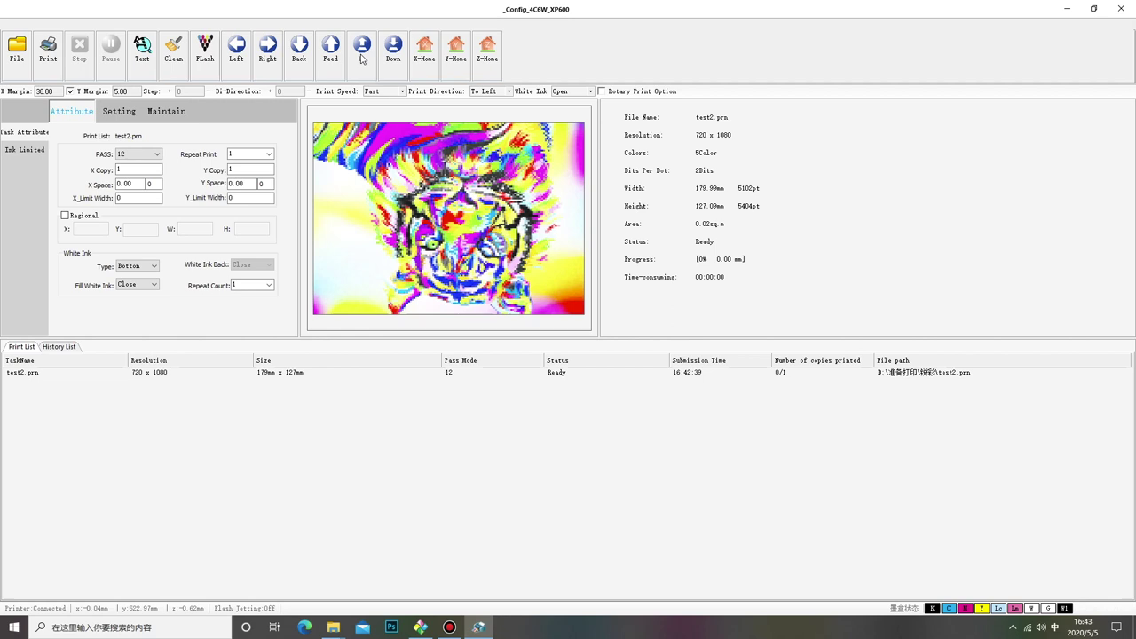
pyautogui.click(330, 50)
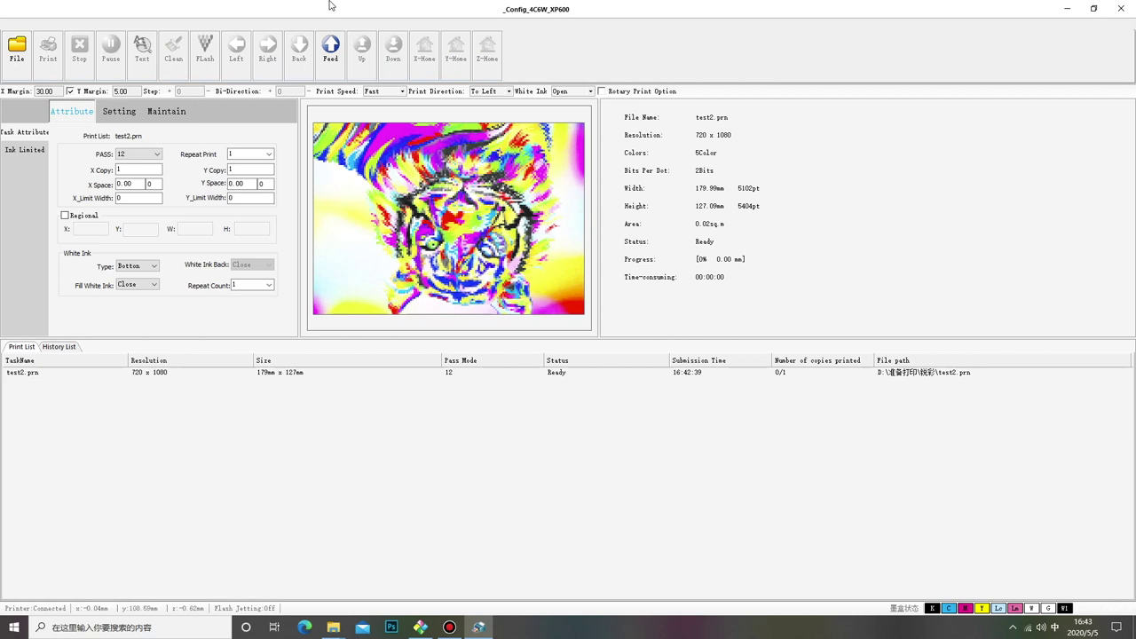
pyautogui.click(328, 51)
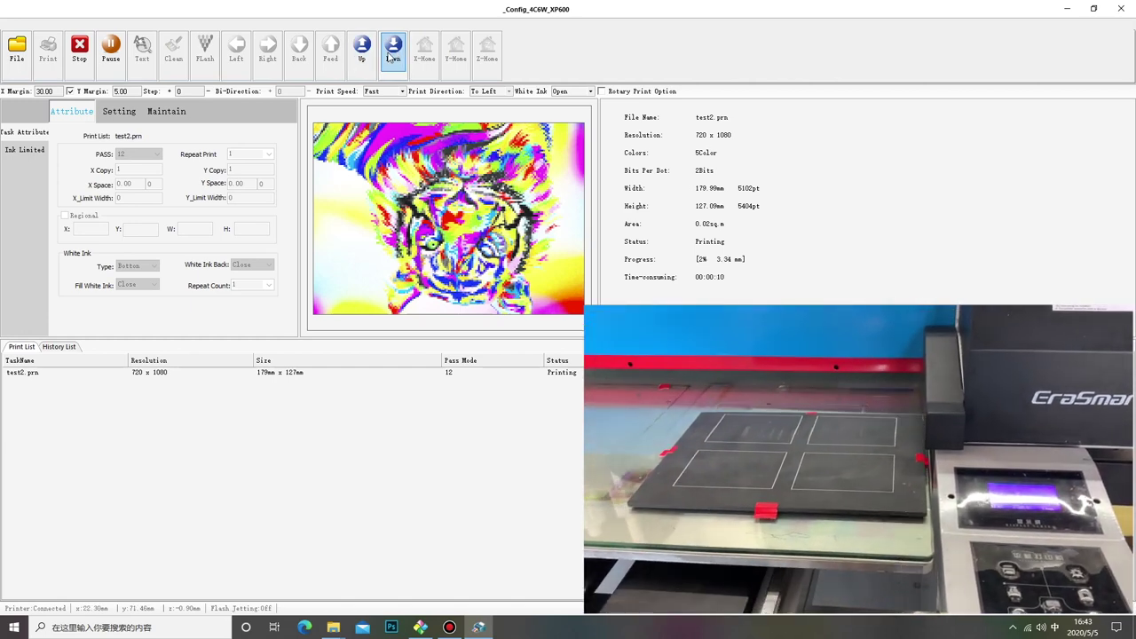
pyautogui.click(392, 56)
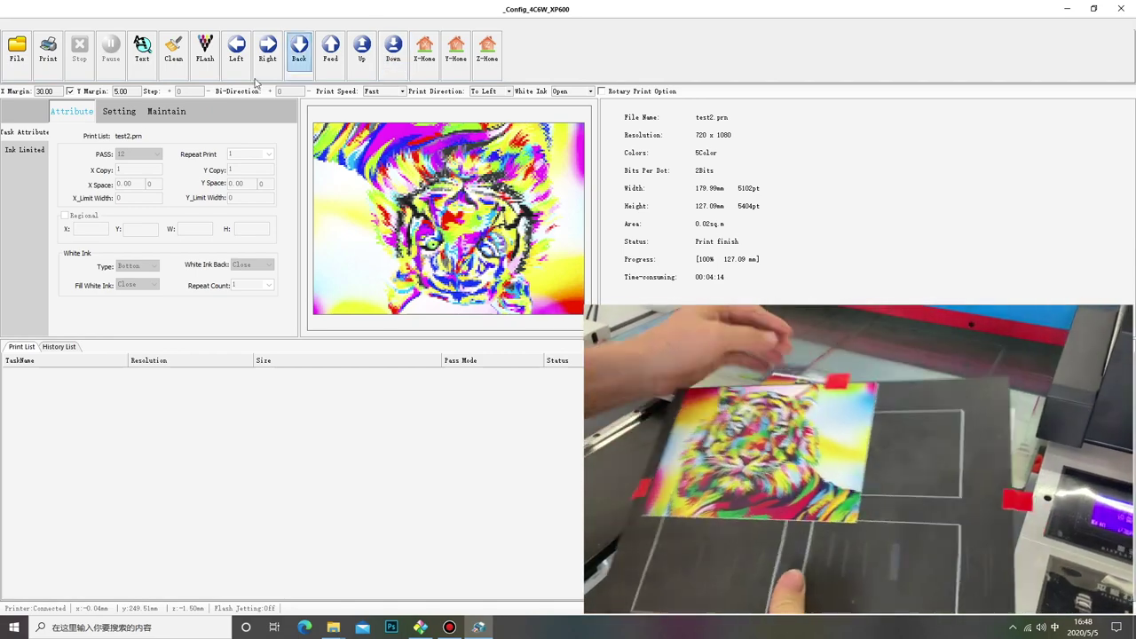
pyautogui.click(119, 111)
pyautogui.click(79, 115)
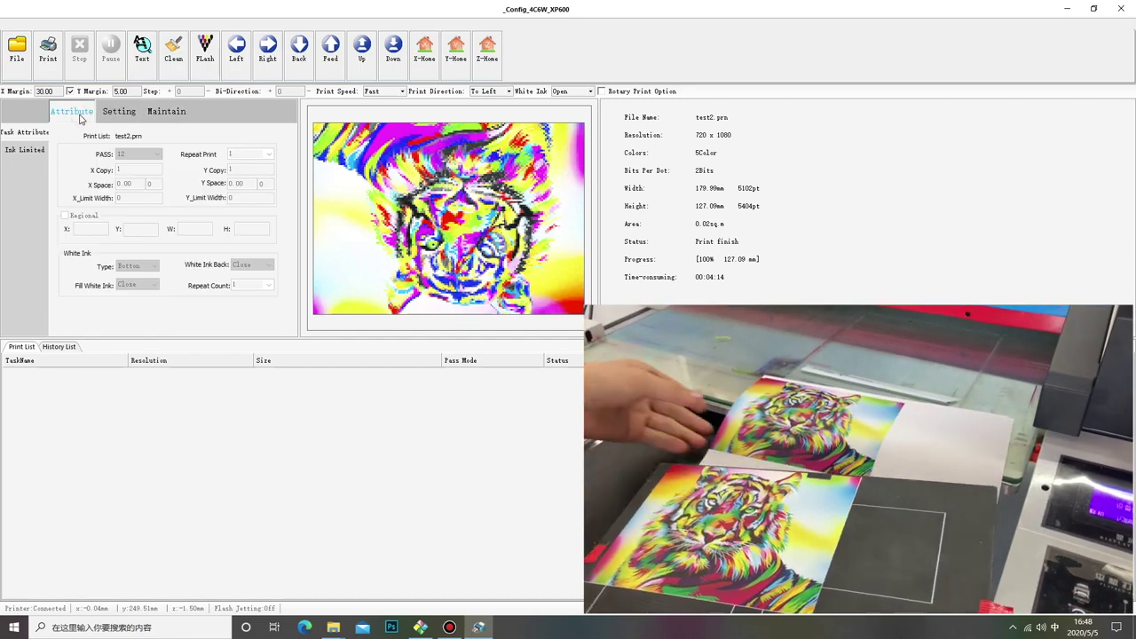